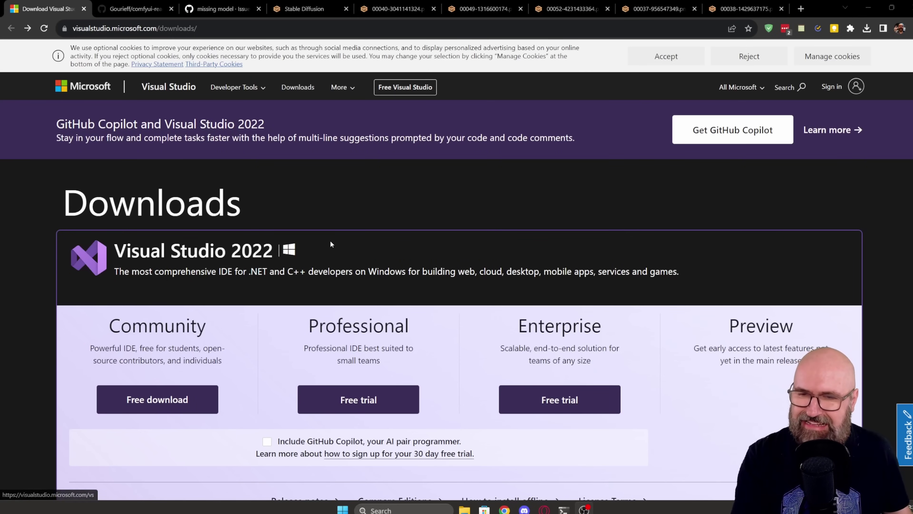
Step: Scroll down the Visual Studio downloads page toward the Community 2022 and Build Tools 2022 downloads
scroll(329, 237, "down", 3)
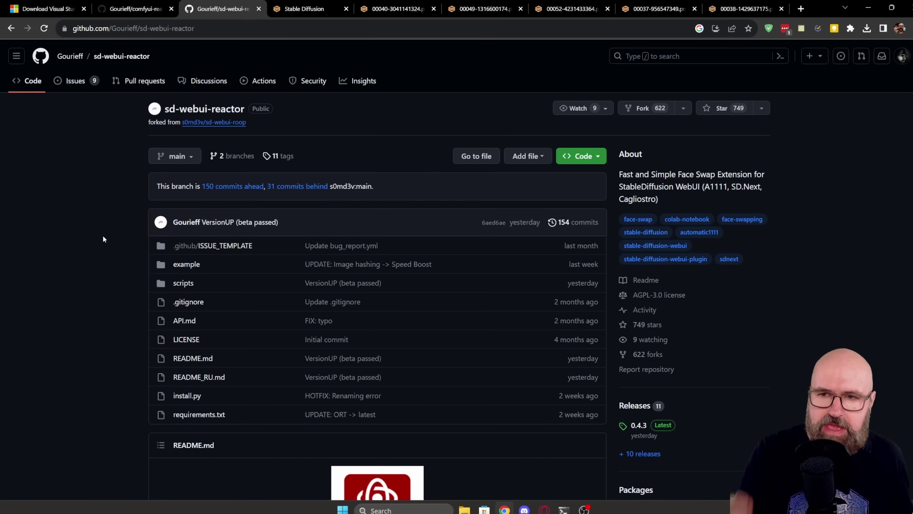
Step: Highlight the Visual Studio 2022 requirement in the README and select the sd-webui-reactor repository URL
scroll(104, 258, "down", 10)
scroll(103, 258, "down", 20)
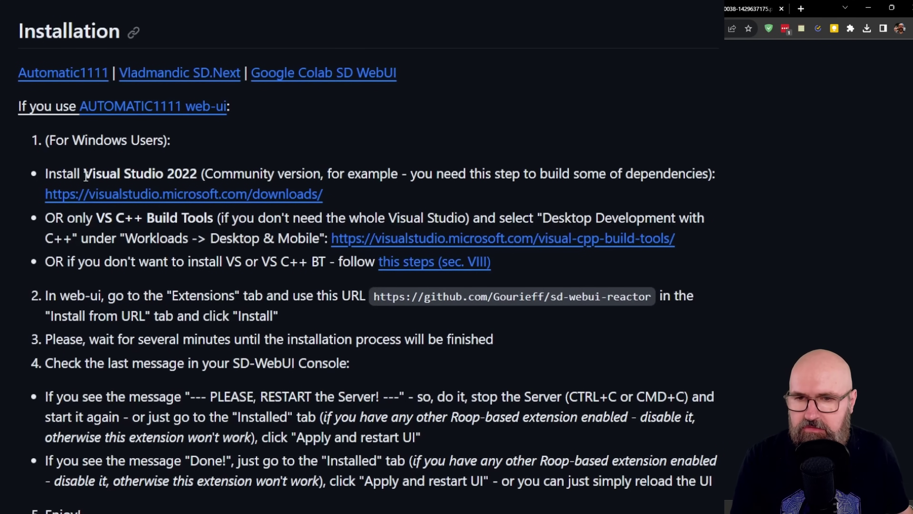
left_click_drag(73, 173, 197, 174)
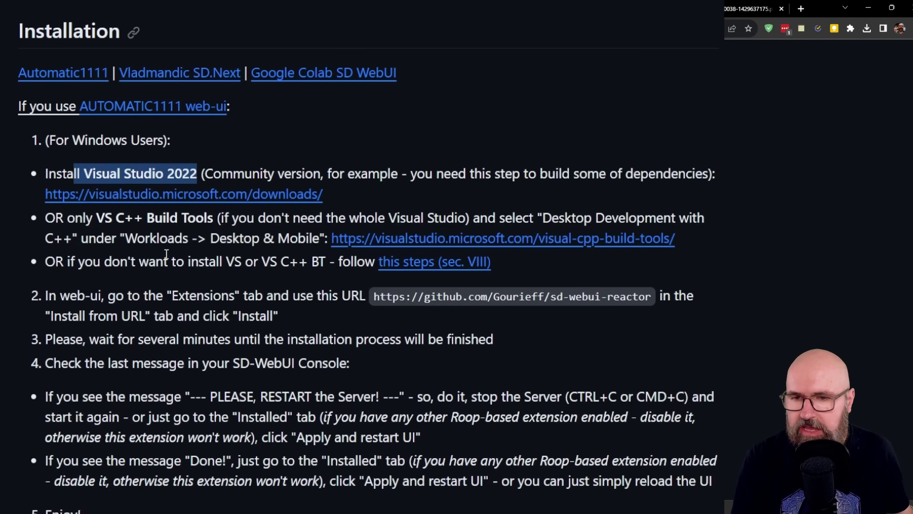
double_click(188, 291)
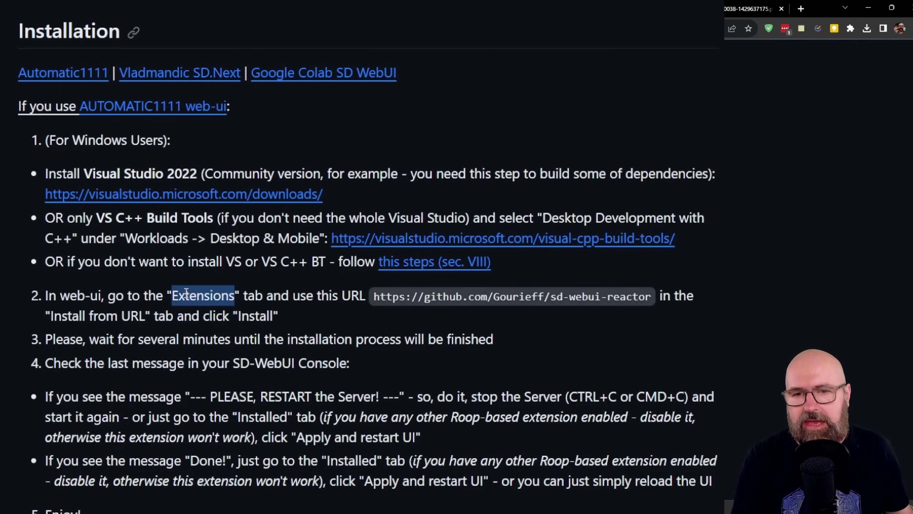
left_click_drag(373, 297, 657, 296)
key("ctrl+c")
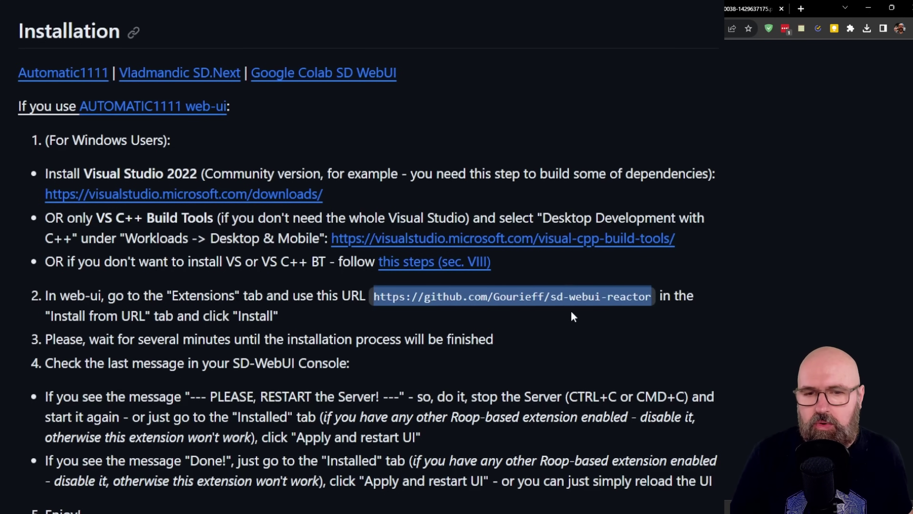
key("alt+Tab")
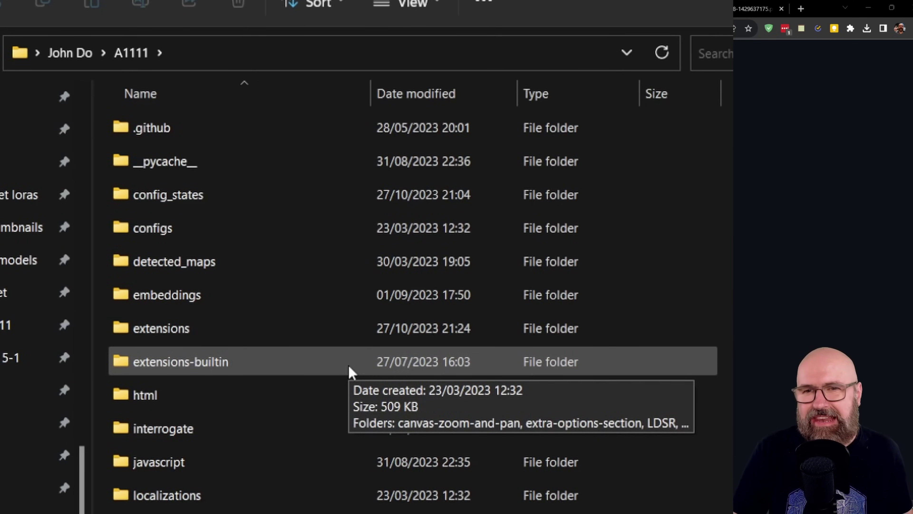
Step: Open a command prompt in the A1111 extensions folder and enter git clone with the sd-webui-reactor URL
left_click(207, 336)
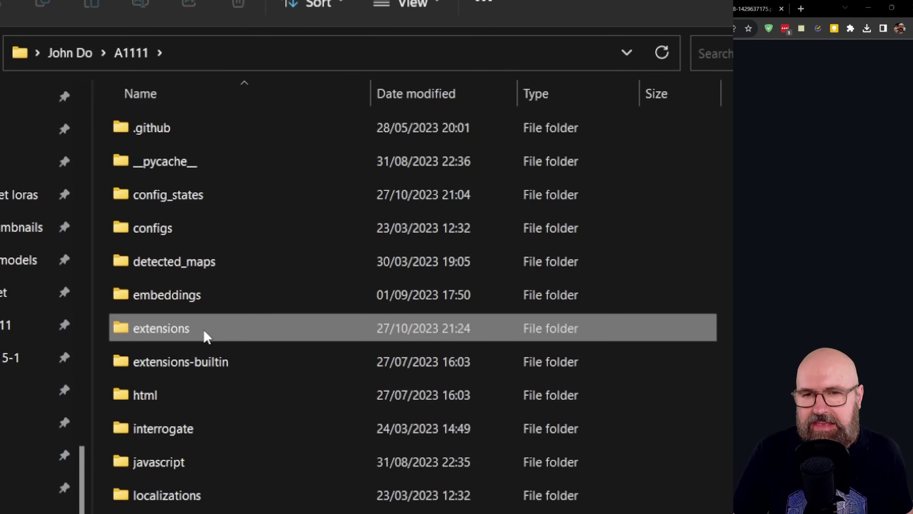
double_click(207, 336)
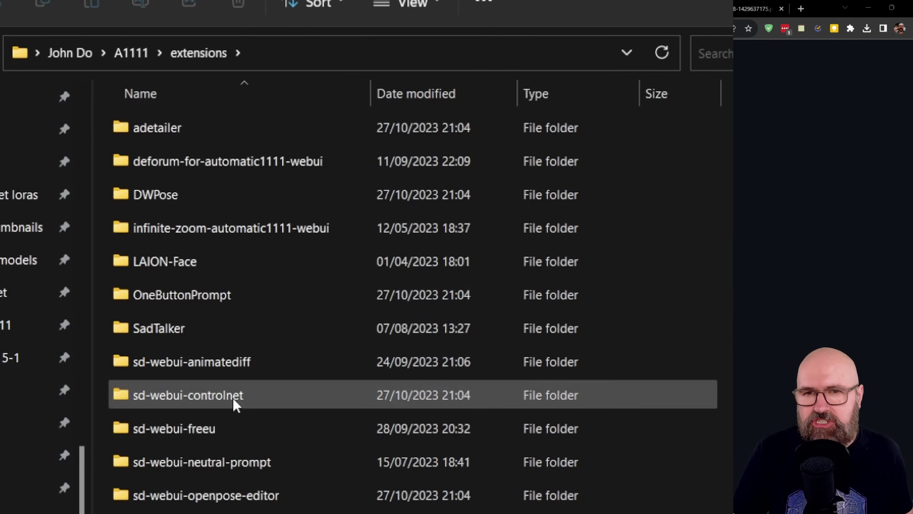
left_click(297, 58)
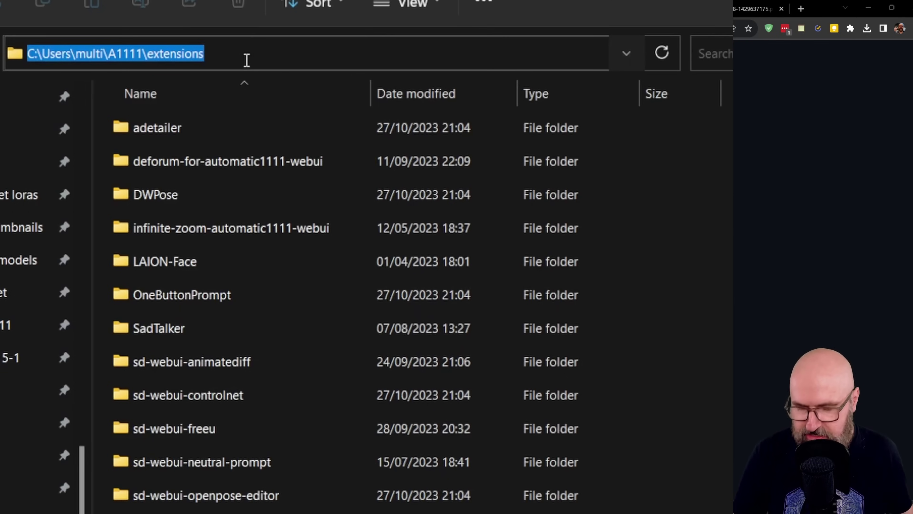
type("cmd")
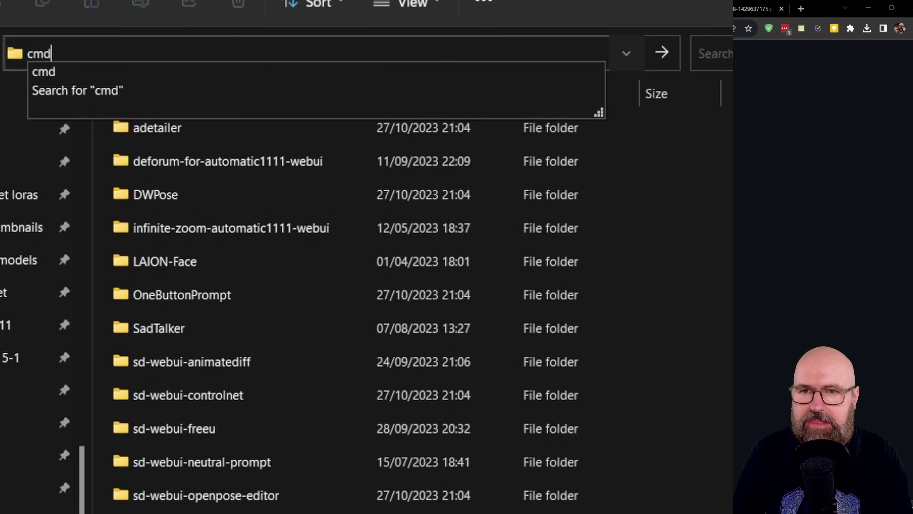
key("Return")
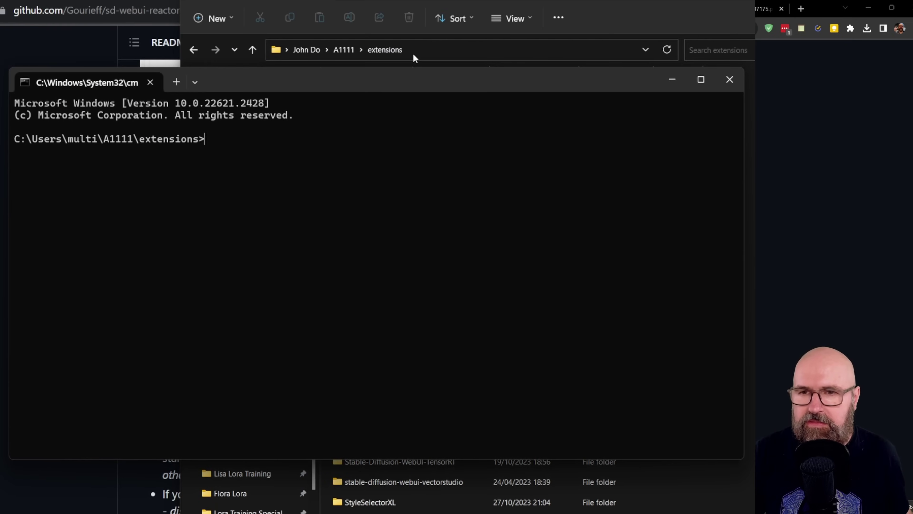
type("git clone")
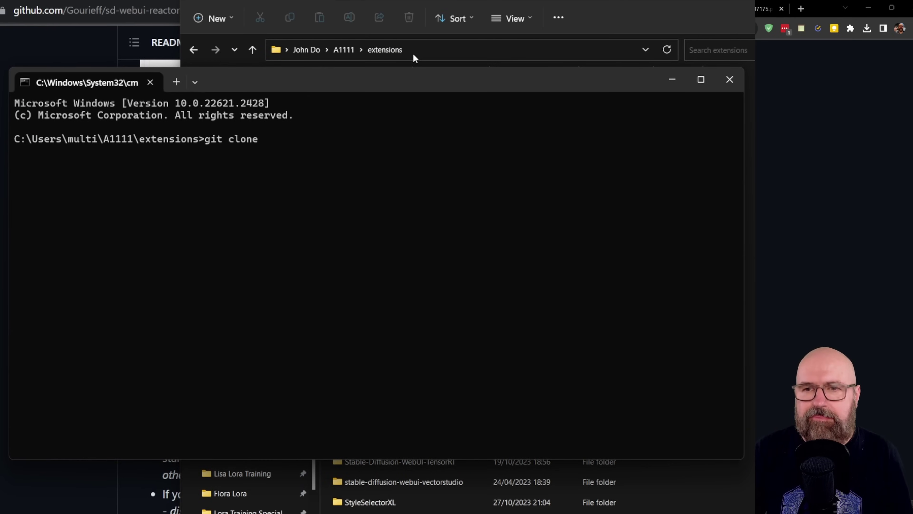
key("ctrl+v")
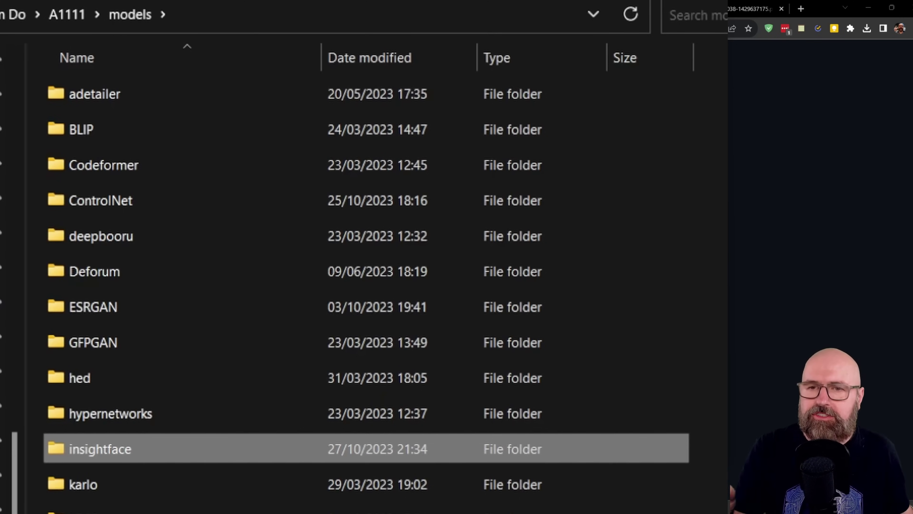
Step: Browse insightface > models > buffalo_l to check inswapper_128.onnx and the buffalo_l files, then return to A1111
mouse_move(130, 461)
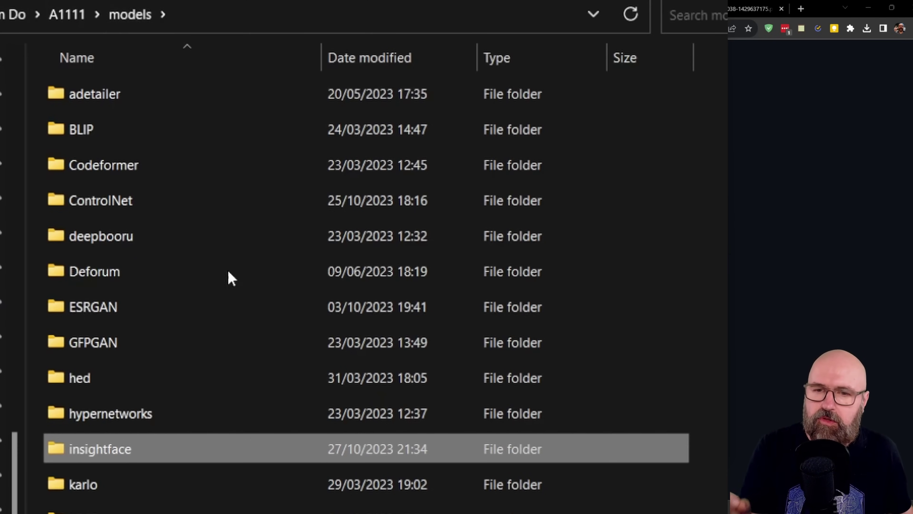
mouse_move(179, 453)
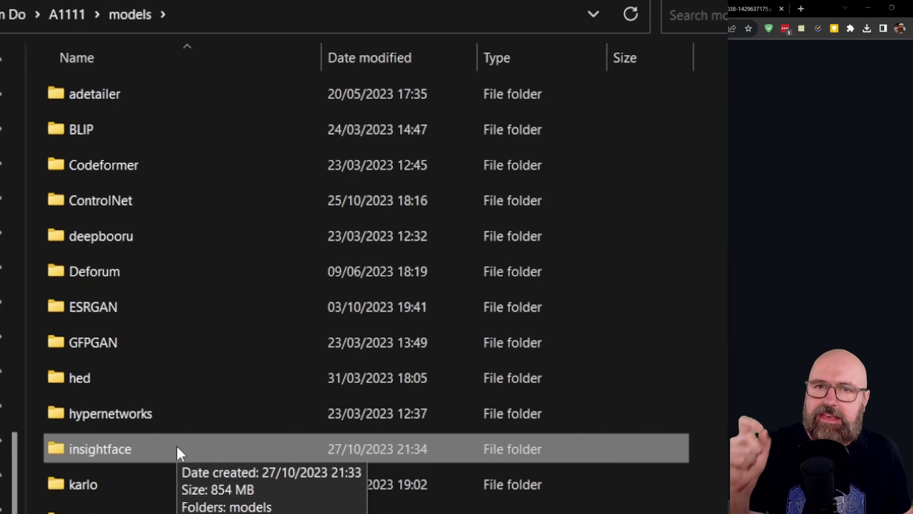
double_click(180, 453)
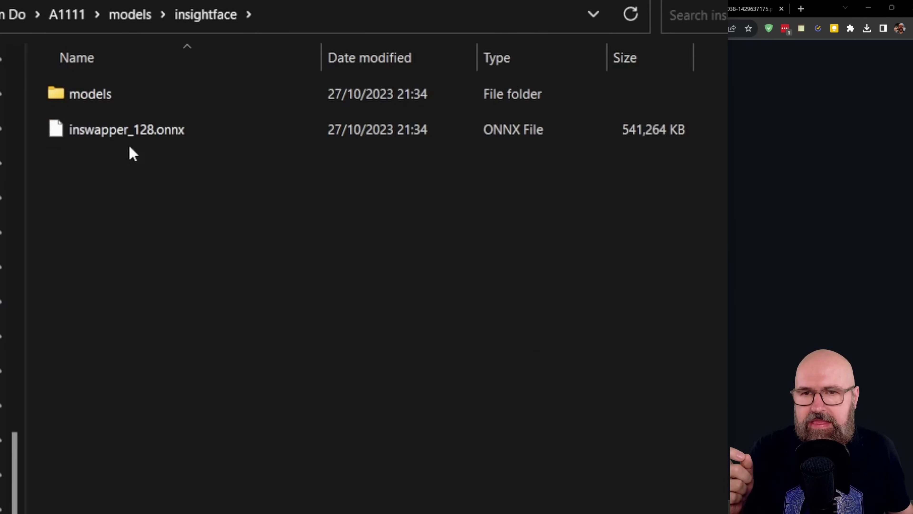
double_click(92, 95)
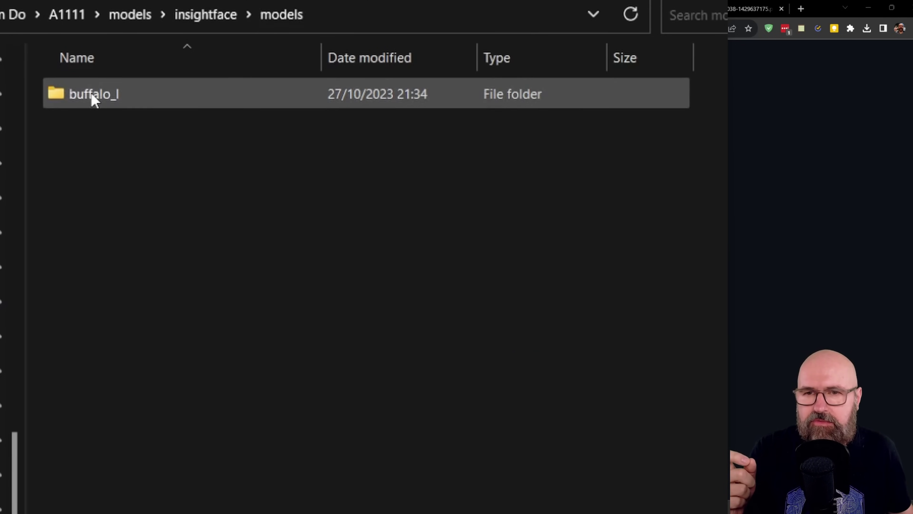
double_click(106, 96)
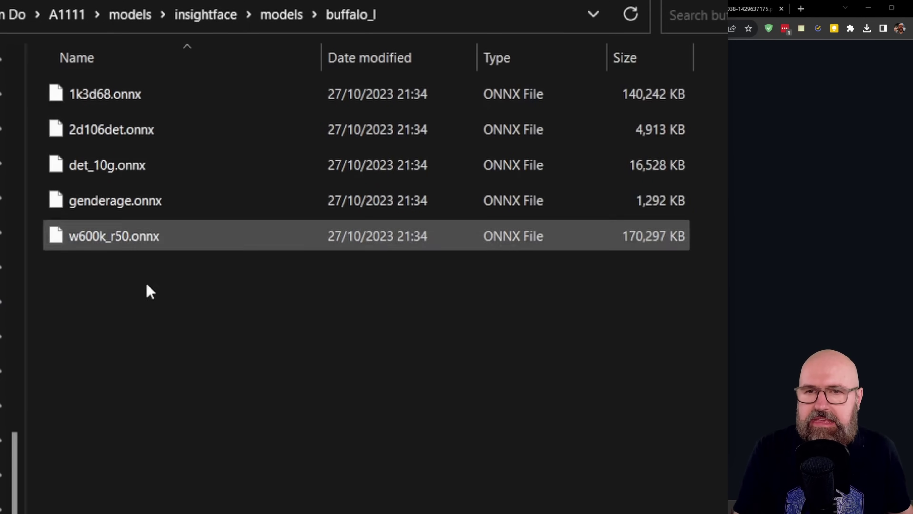
left_click(75, 14)
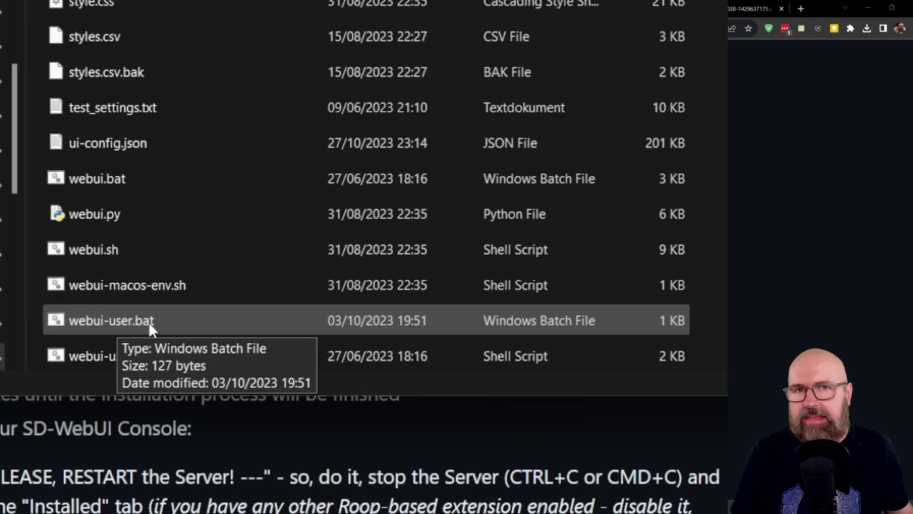
Step: Point out the venv folder, then select webui-user.bat in the A1111 folder
scroll(230, 296, "up", 8)
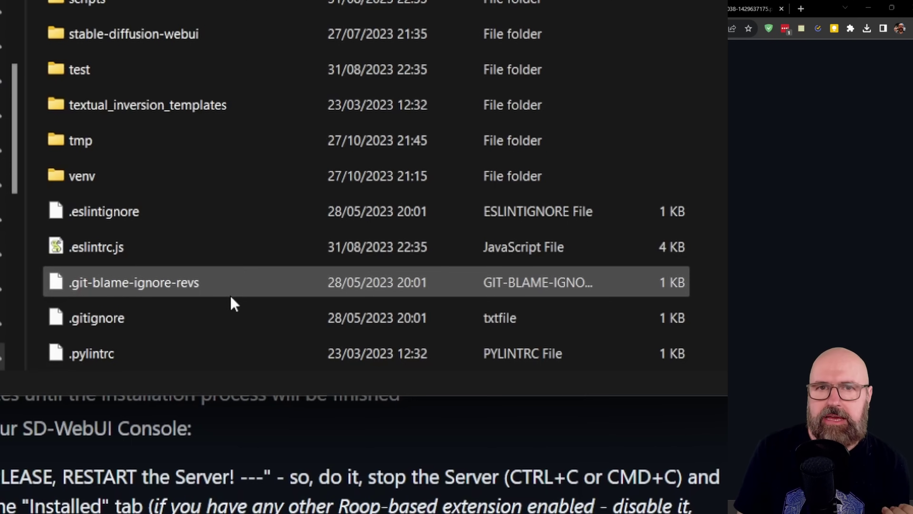
left_click(145, 182)
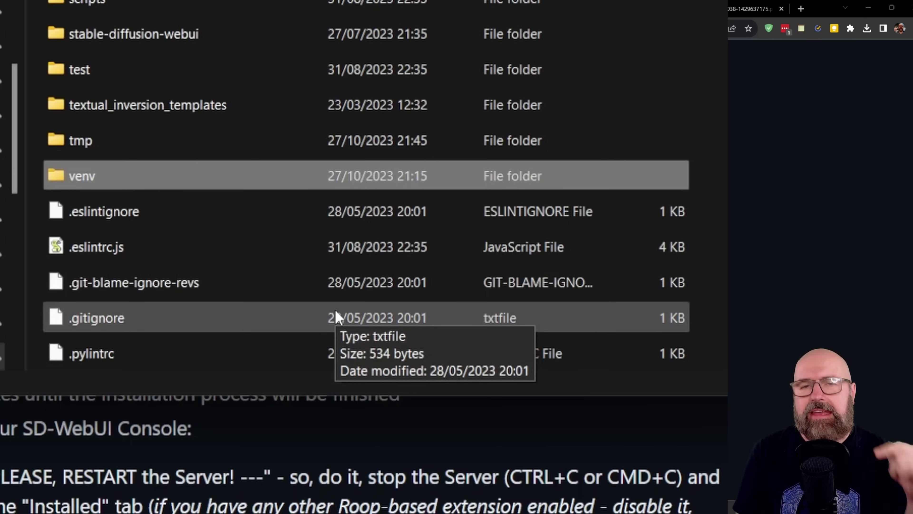
scroll(359, 259, "down", 10)
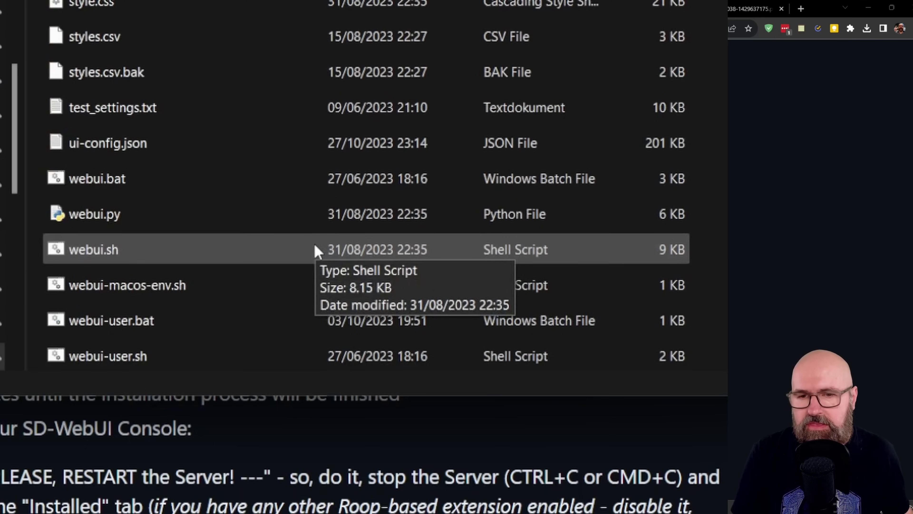
left_click(104, 326)
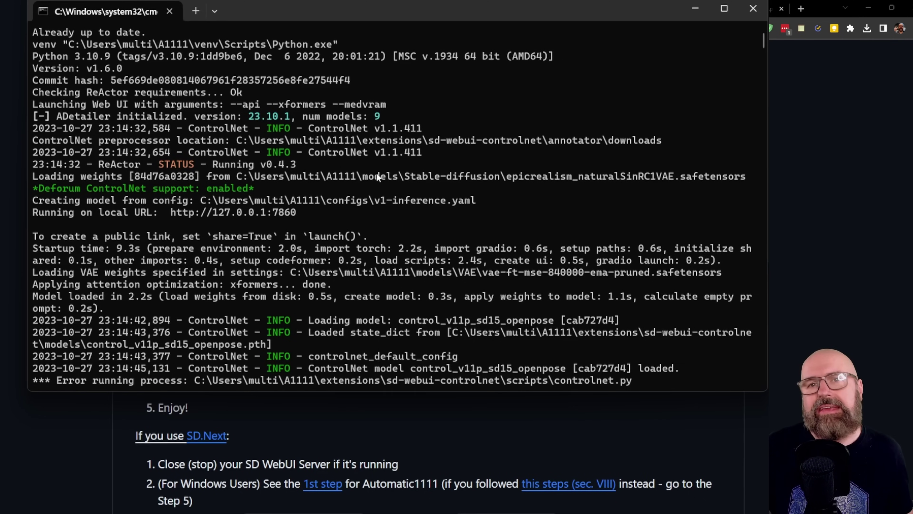
left_click_drag(263, 12, 241, 6)
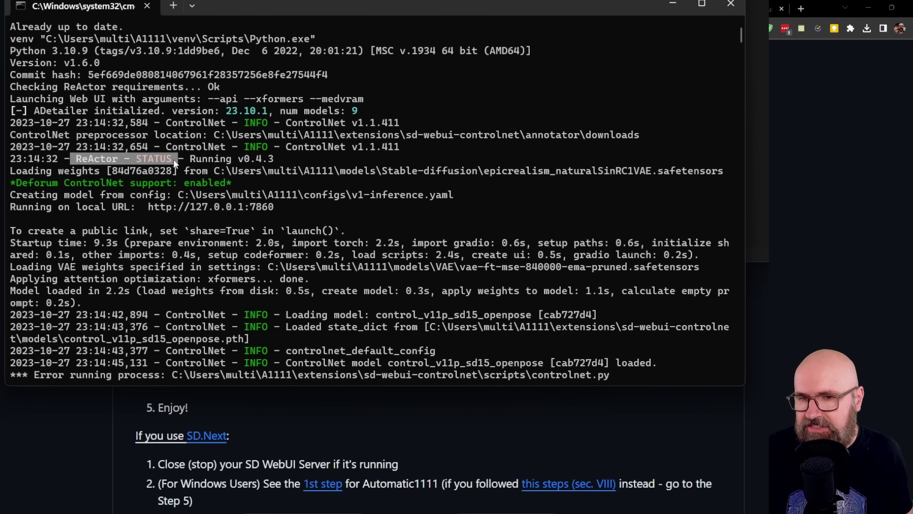
left_click_drag(173, 160, 265, 161)
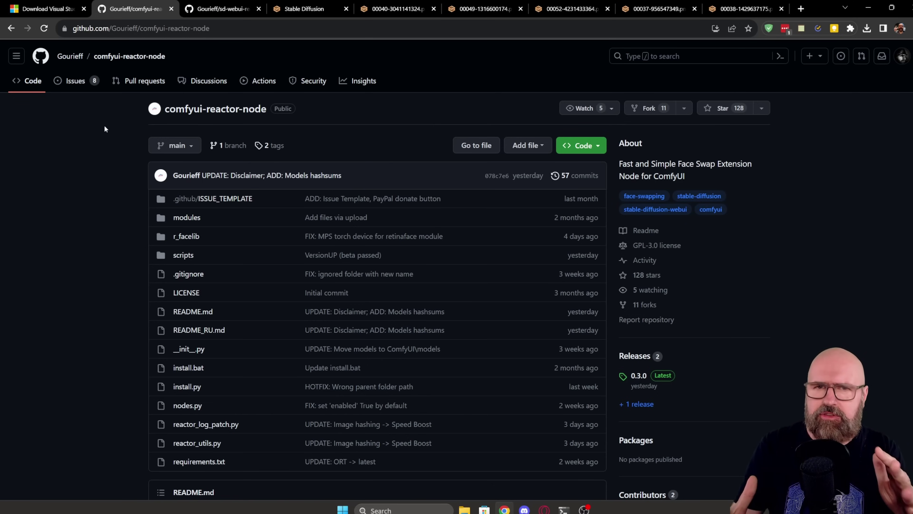
Step: Switch to the Stable Diffusion WebUI browser tab showing the graffiti portrait
key("ctrl+4")
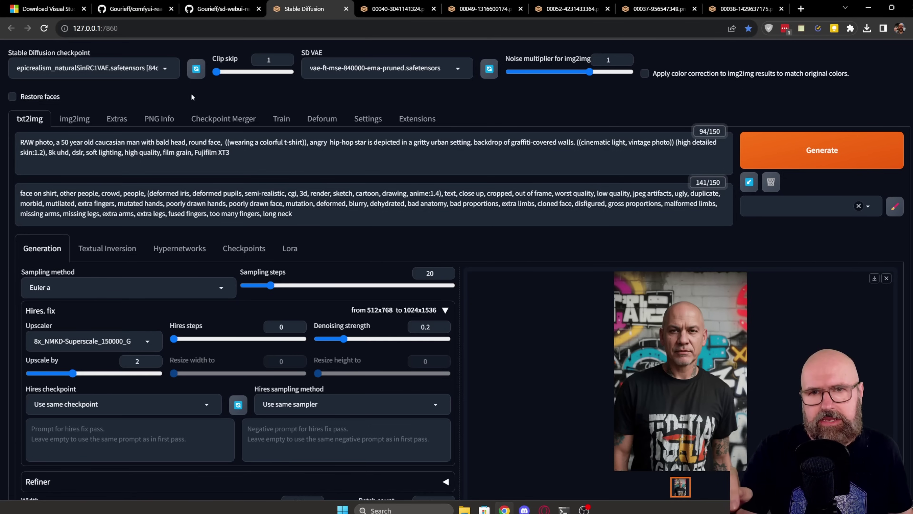
Step: Go to Extensions > Install from URL and focus the extension's git repository URL field
left_click(417, 120)
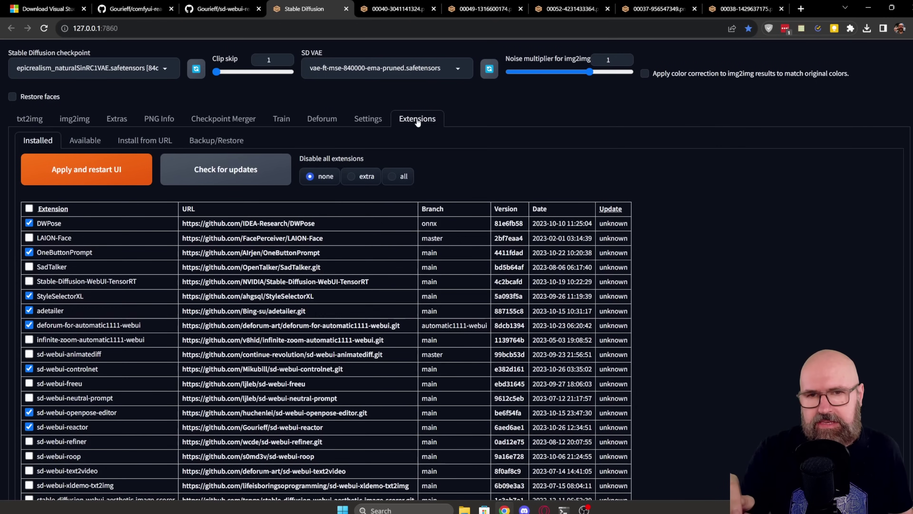
left_click(137, 145)
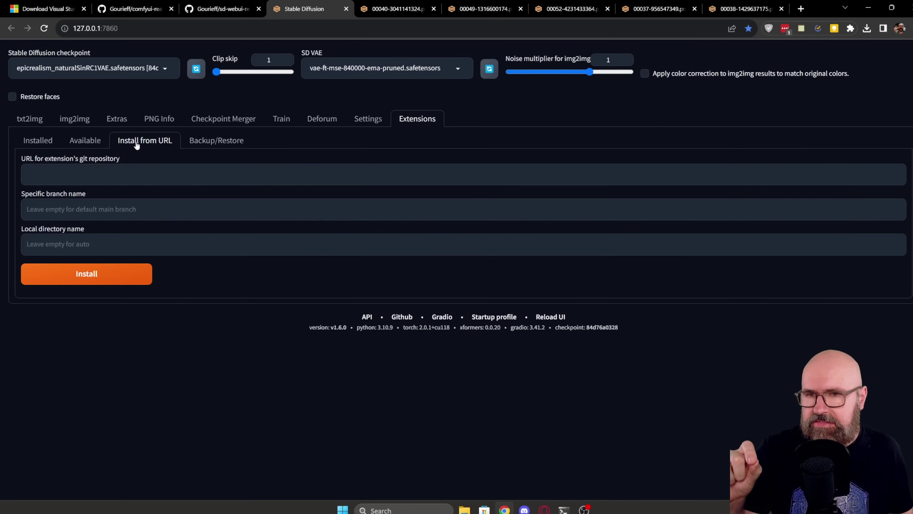
left_click(61, 178)
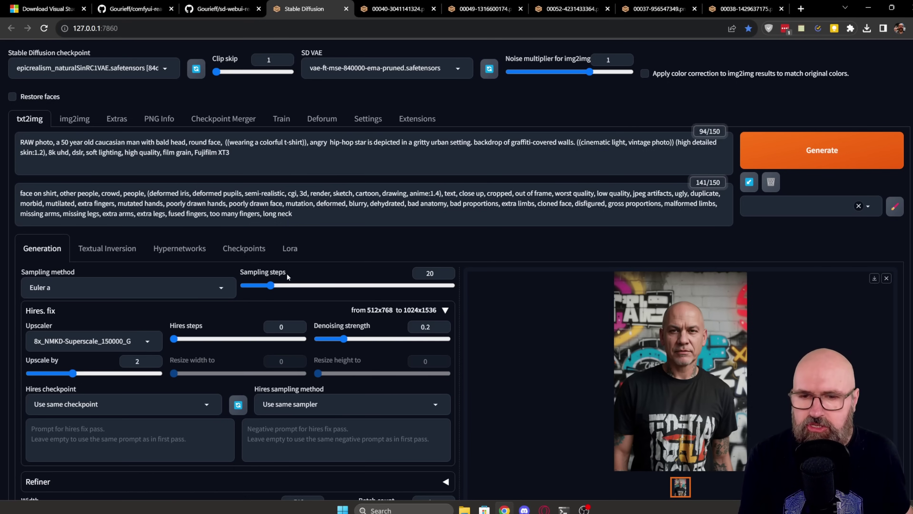
Step: Enable ReActor and move the CodeFormer Weight slider up to 1, then back down to 0
scroll(288, 276, "down", 10)
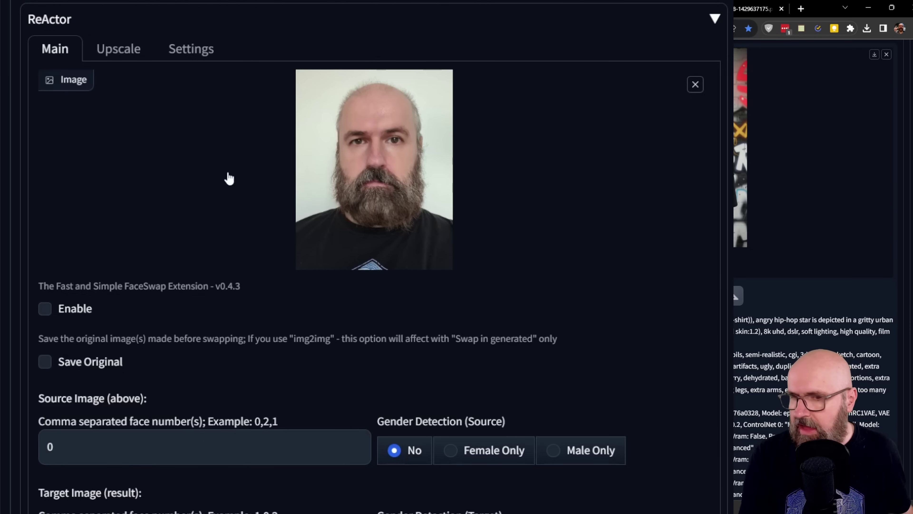
left_click(46, 309)
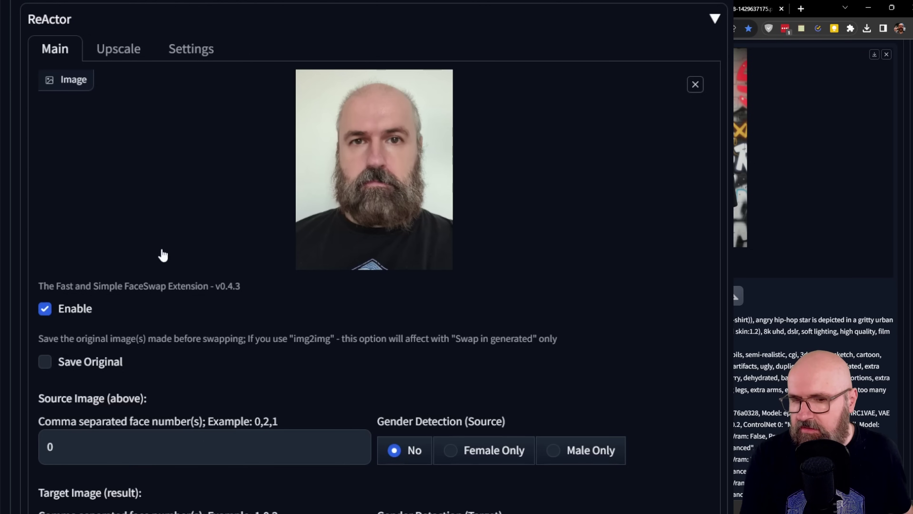
scroll(162, 253, "down", 6)
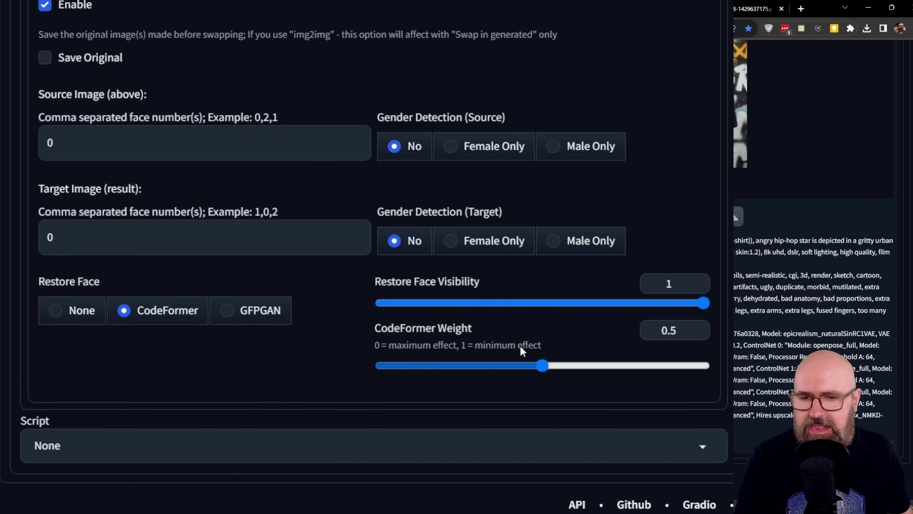
left_click_drag(543, 366, 720, 376)
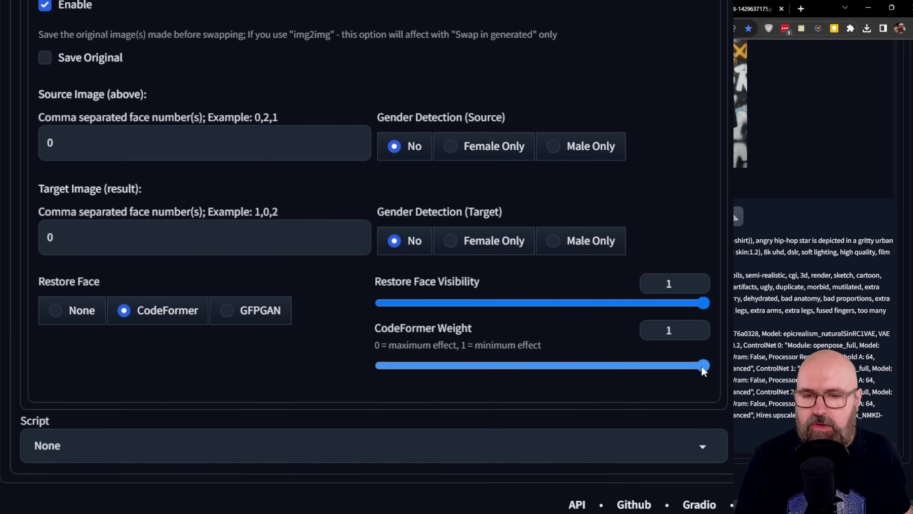
left_click_drag(704, 367, 543, 365)
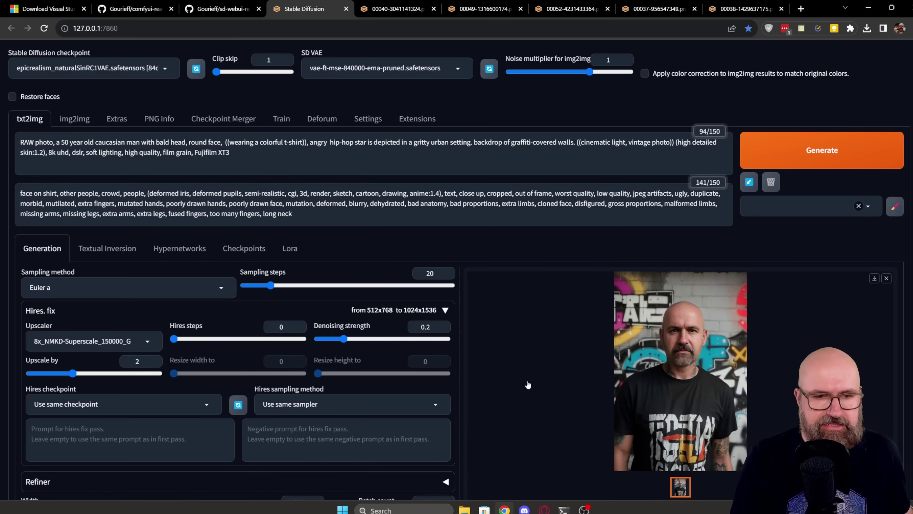
Step: View the face-swapped graffiti portrait full size, then go to img2img
left_click(697, 341)
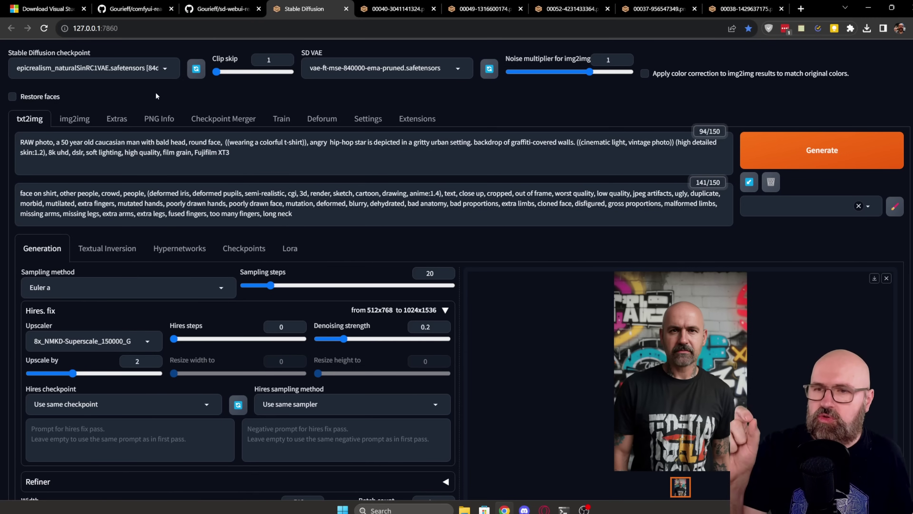
left_click(74, 118)
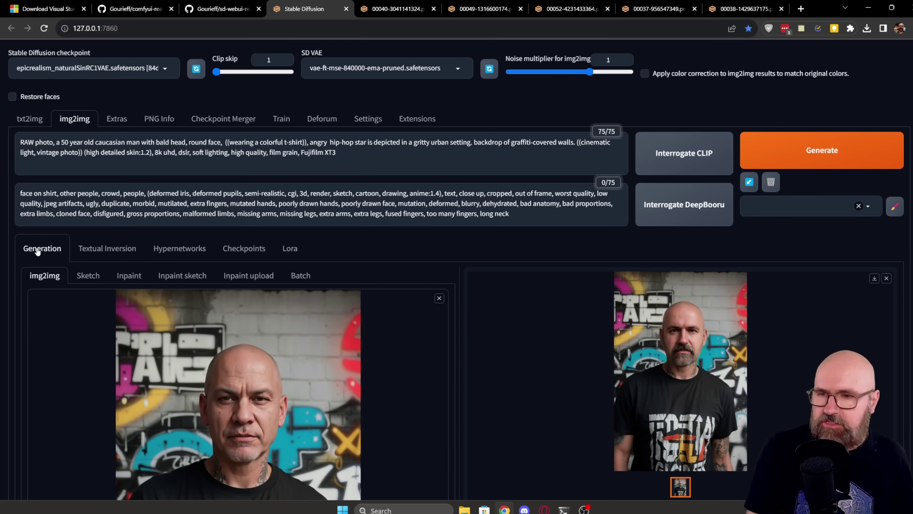
Step: Match the img2img output size to the input image at 1024×1536 and set denoising strength to 0.33
scroll(140, 185, "down", 7)
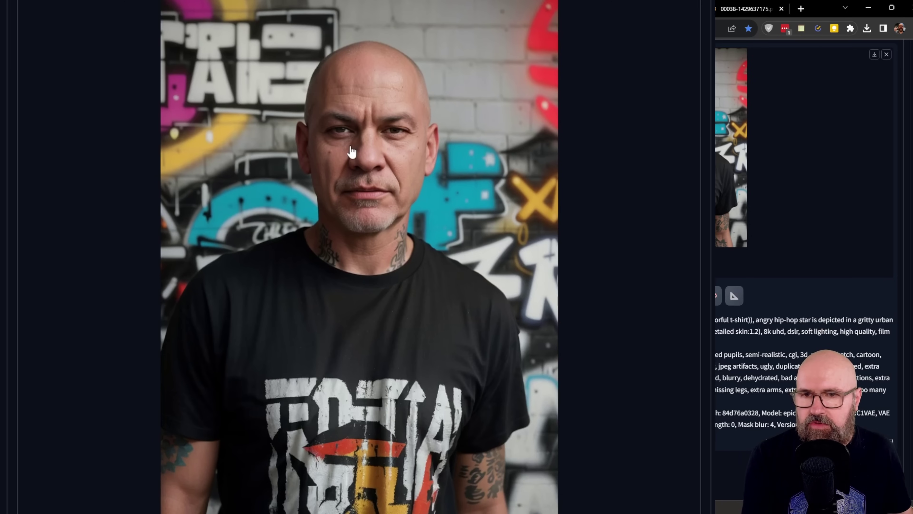
scroll(368, 153, "down", 10)
scroll(439, 147, "down", 2)
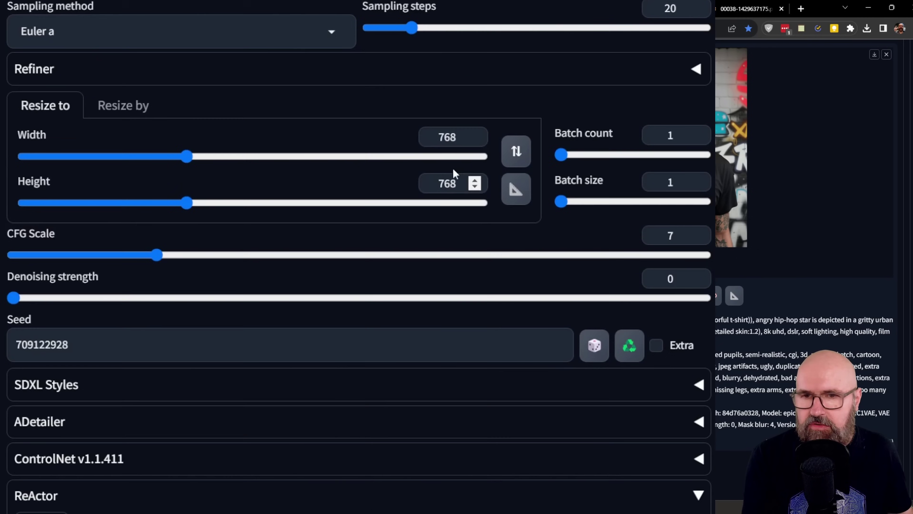
left_click(516, 194)
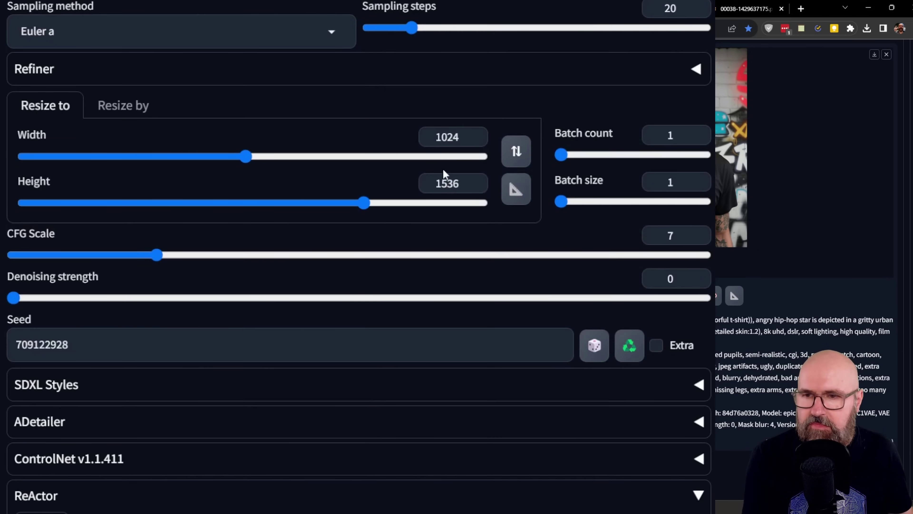
scroll(445, 175, "up", 10)
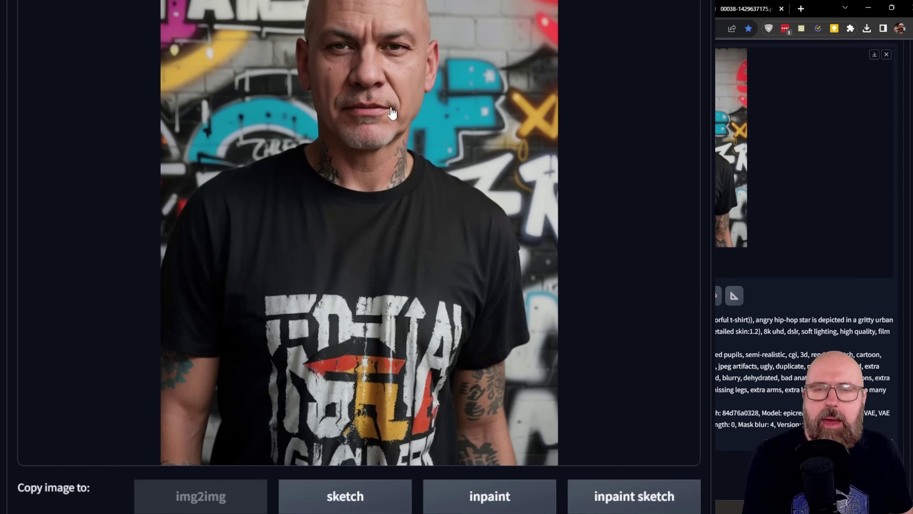
scroll(212, 204, "down", 10)
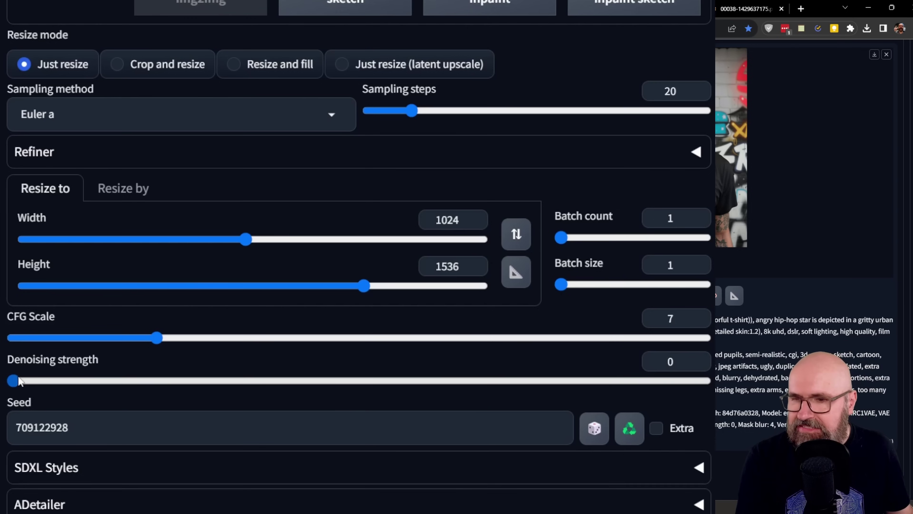
left_click_drag(13, 380, 245, 384)
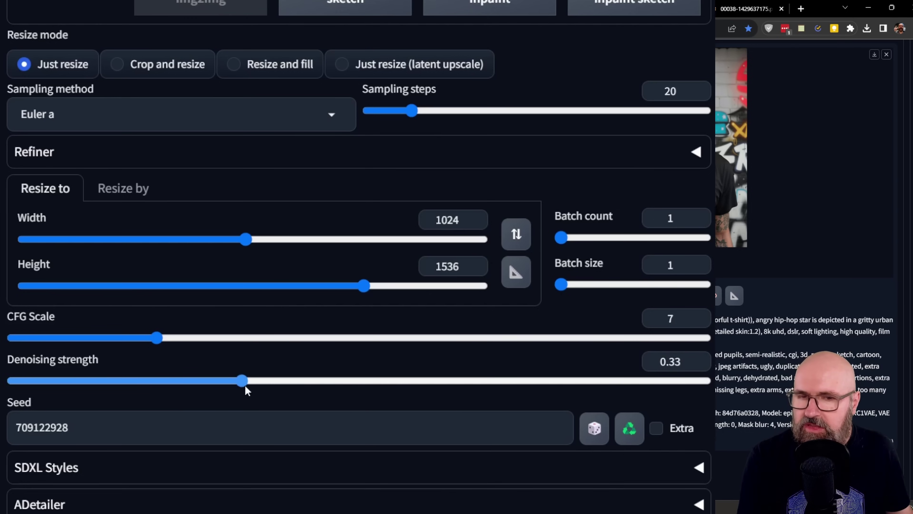
scroll(252, 390, "up", 10)
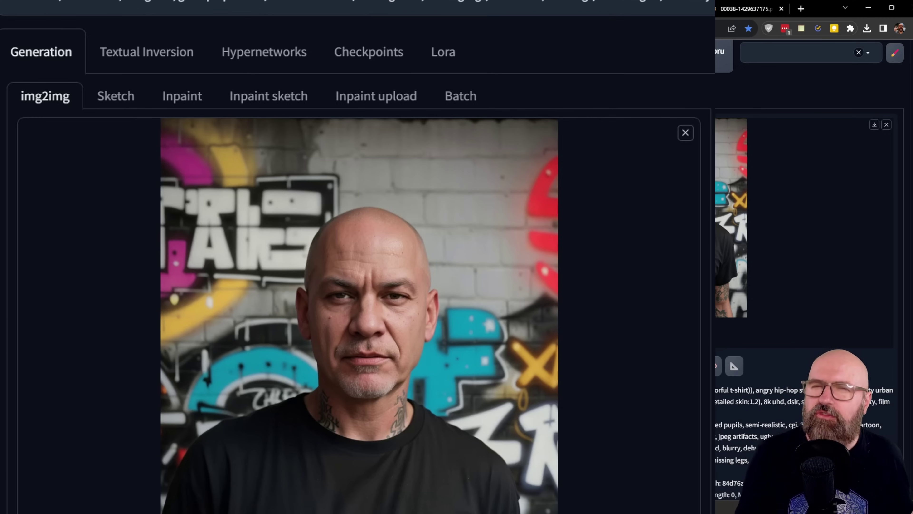
scroll(459, 309, "down", 15)
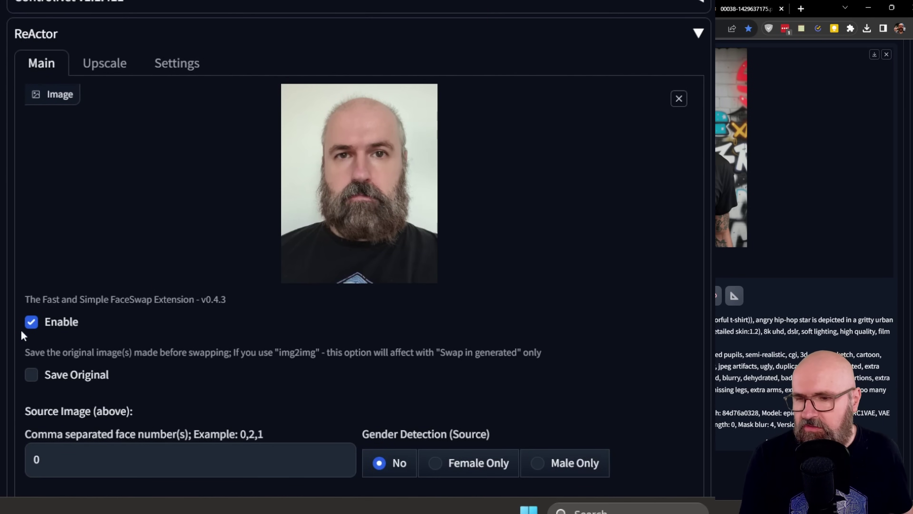
Step: Review the 1024×1536 face-swapped graffiti portrait, then close the full-size image view
scroll(135, 179, "down", 8)
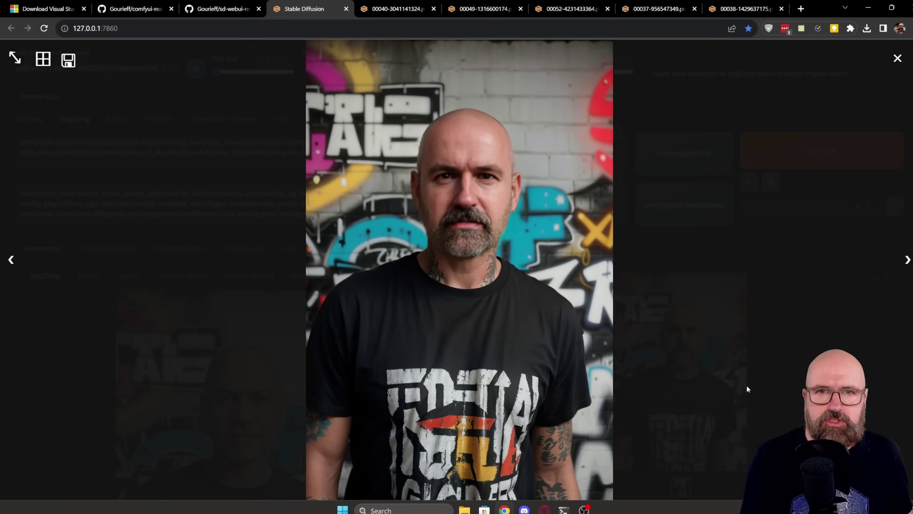
left_click(746, 385)
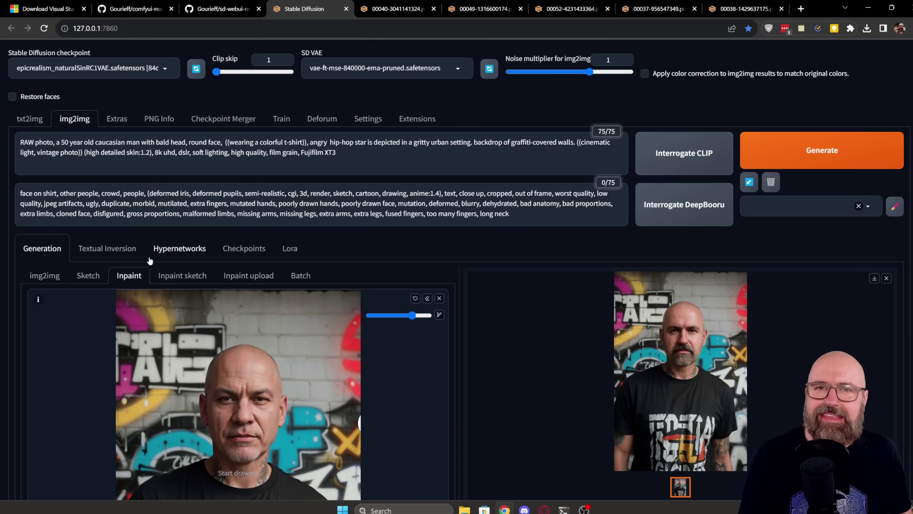
Step: Paint an inpaint mask over the man's whole head, from the left side to the chin
left_click_drag(223, 348, 209, 423)
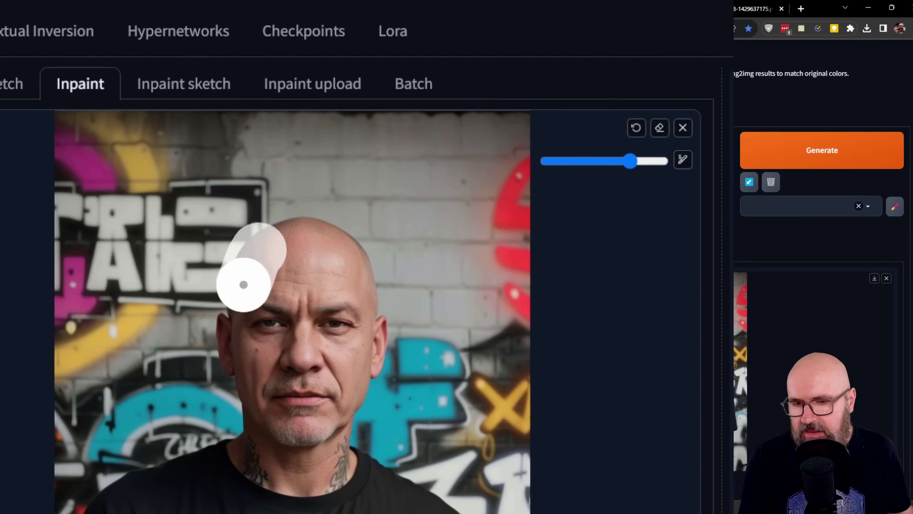
mouse_move(236, 370)
left_mouse_down()
mouse_move(270, 415)
mouse_move(311, 421)
mouse_move(369, 387)
mouse_move(378, 340)
mouse_move(370, 292)
mouse_move(339, 245)
mouse_move(276, 244)
mouse_move(316, 266)
mouse_move(290, 271)
mouse_move(272, 375)
mouse_move(334, 330)
mouse_move(339, 293)
mouse_move(308, 339)
mouse_move(318, 331)
mouse_move(356, 350)
mouse_move(321, 422)
mouse_move(311, 429)
mouse_move(262, 416)
mouse_move(306, 409)
left_mouse_up()
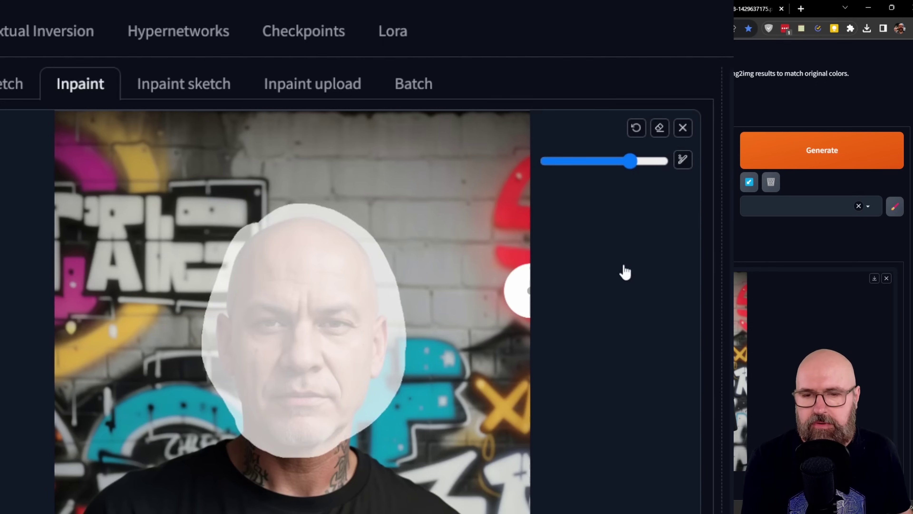
scroll(598, 266, "down", 10)
Step: Change the output Height from 1536 to 768 to match the 768 Width
scroll(597, 266, "down", 5)
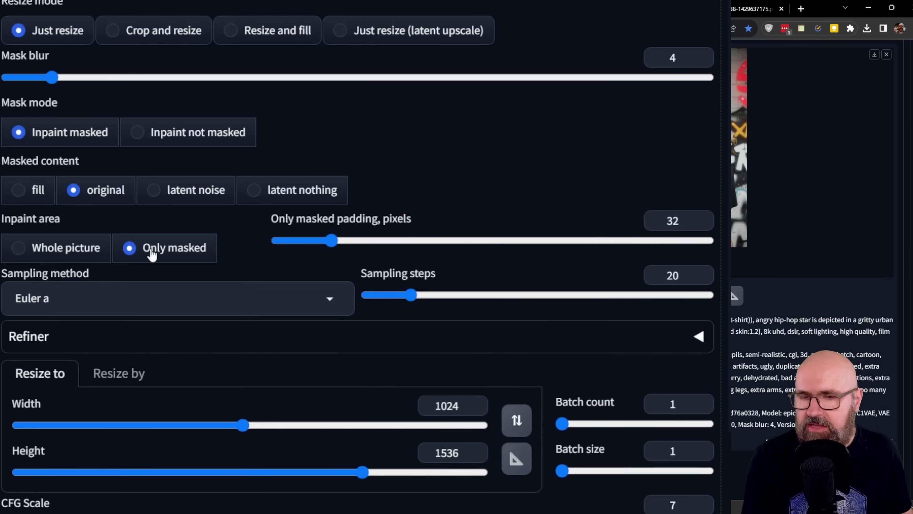
scroll(184, 249, "down", 5)
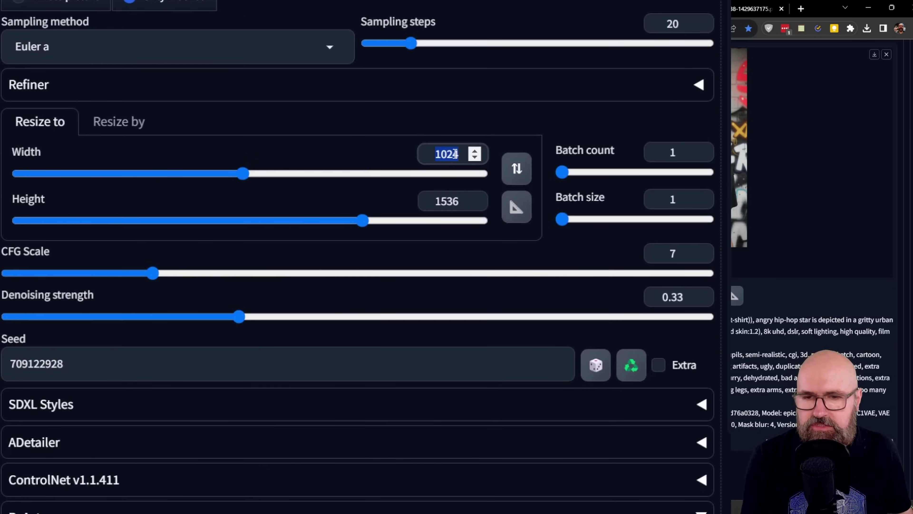
double_click(454, 202)
type("768")
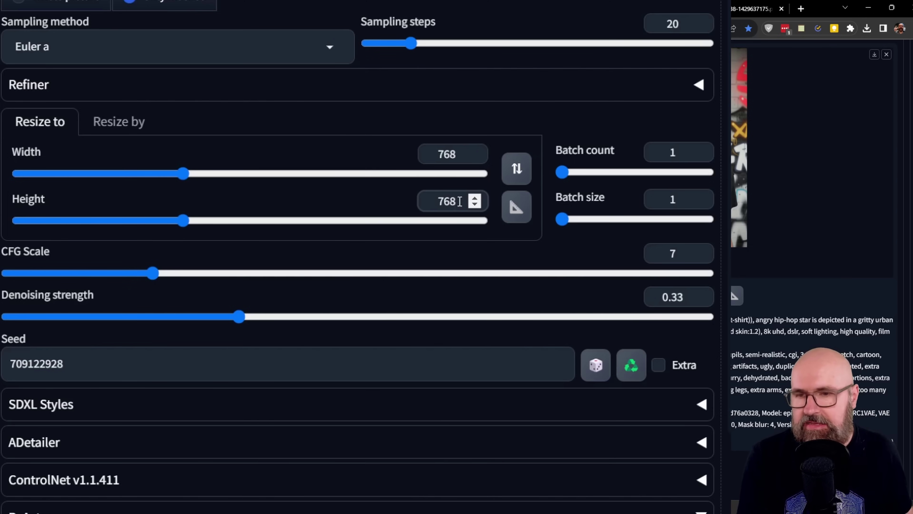
scroll(473, 92, "down", 10)
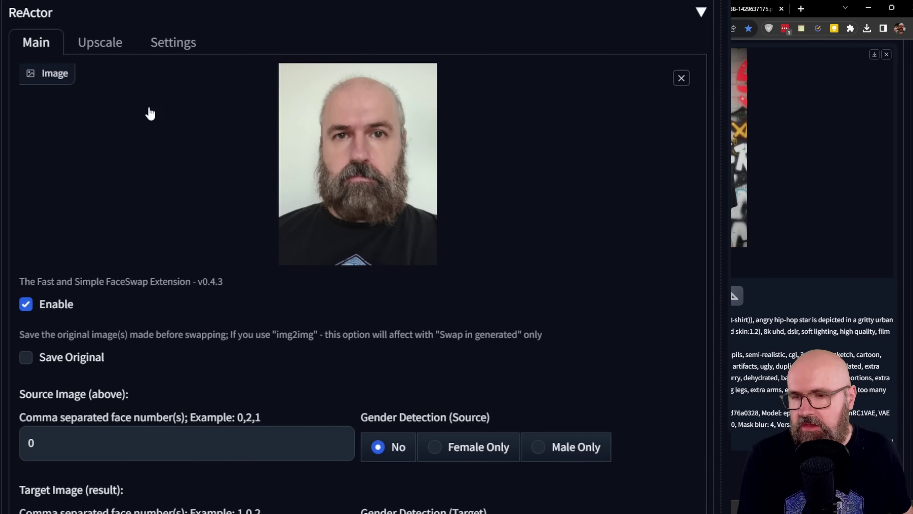
Step: Check ReActor's Swap in generated image and CodeFormer restore at 0.5 visibility and weight
scroll(325, 131, "down", 8)
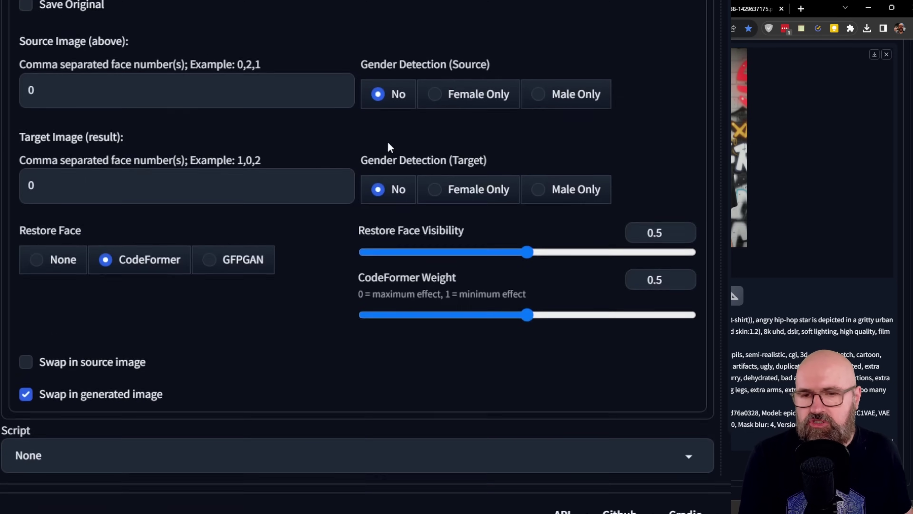
scroll(387, 147, "up", 1)
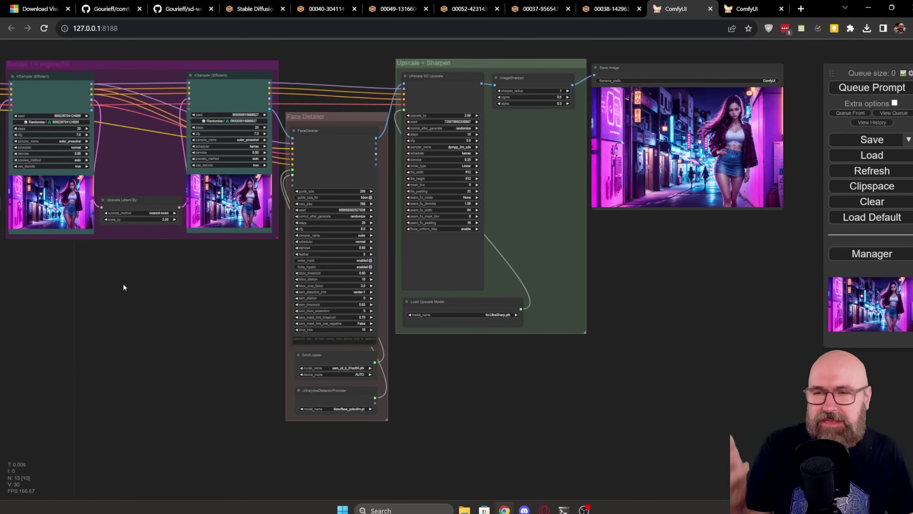
Step: Pan through the gradient workflow: the gradient loader group, prompt text, upscale and both sampler stages
left_click_drag(123, 287, 467, 274)
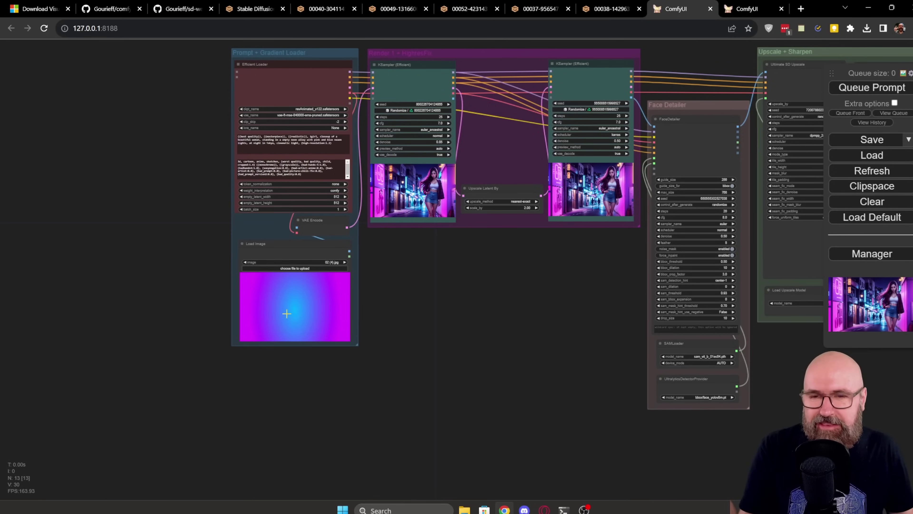
scroll(287, 313, "up", 8)
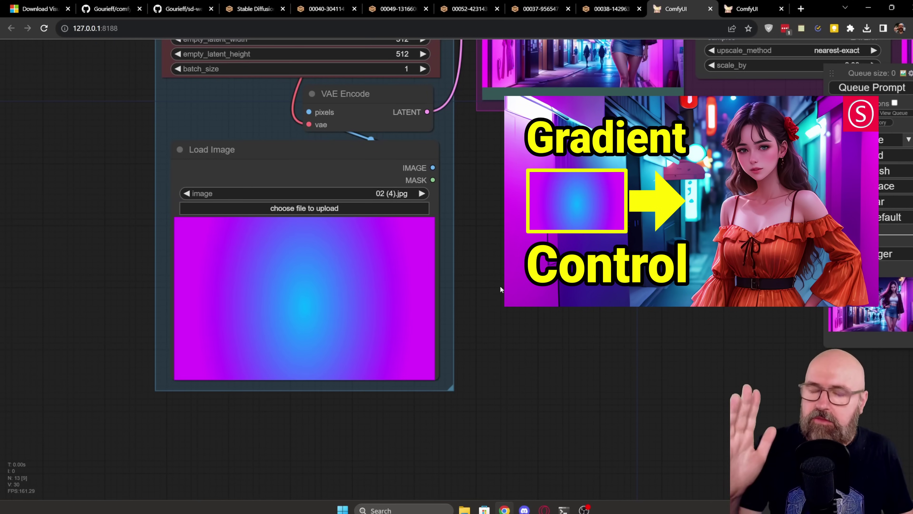
left_click_drag(592, 167, 468, 279)
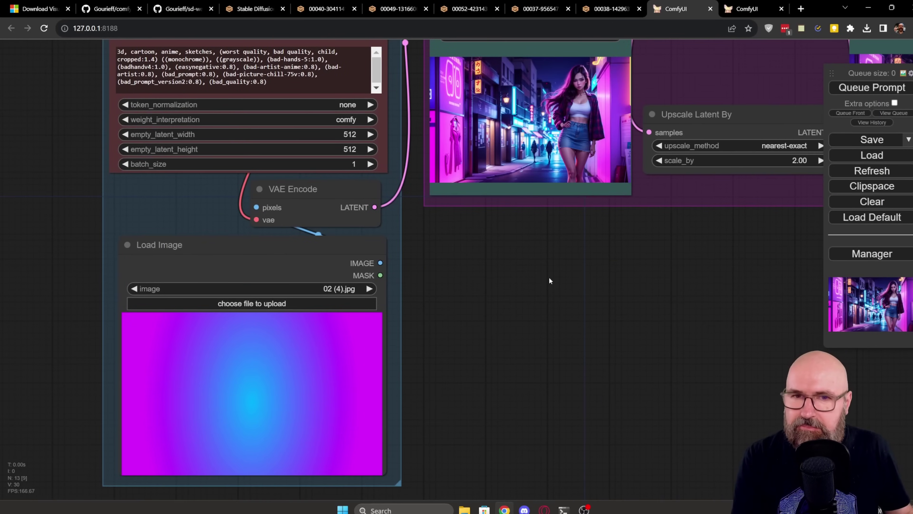
left_click_drag(549, 281, 488, 456)
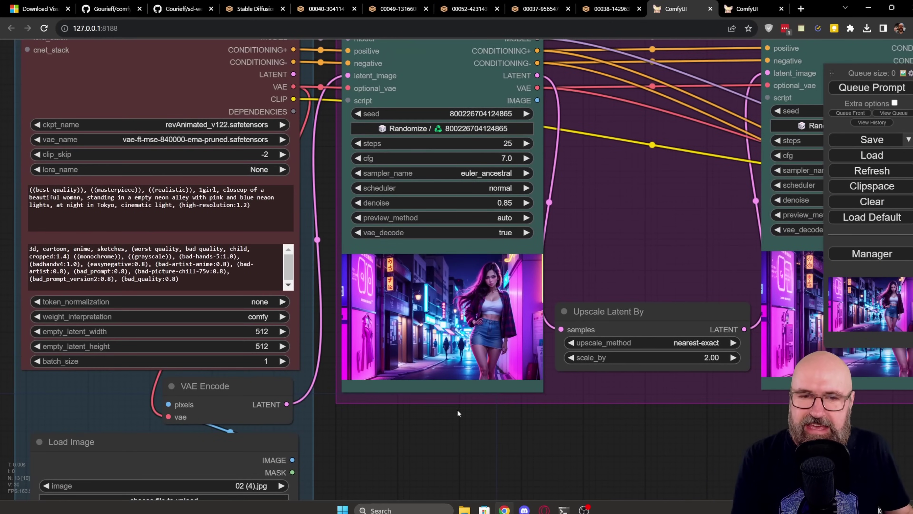
scroll(476, 414, "up", 8)
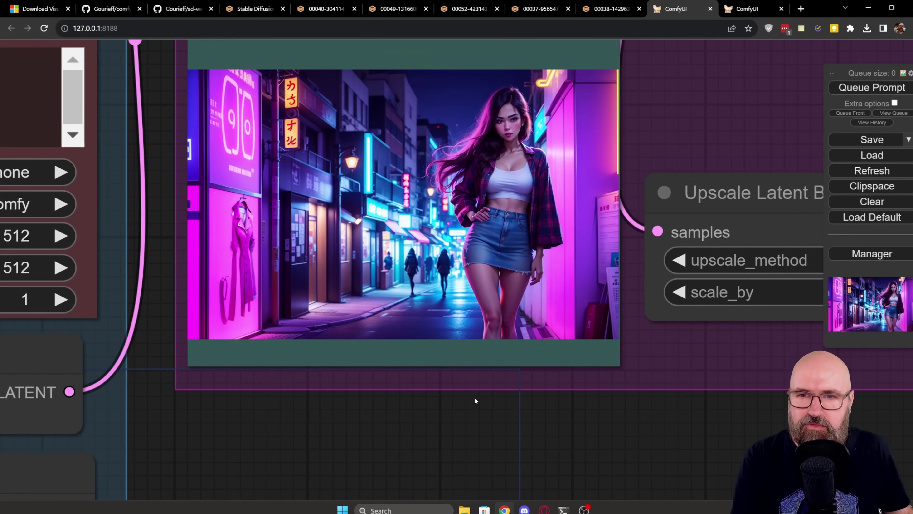
scroll(476, 388, "down", 5)
scroll(571, 394, "up", 3)
left_click_drag(479, 371, 395, 303)
scroll(395, 302, "up", 5)
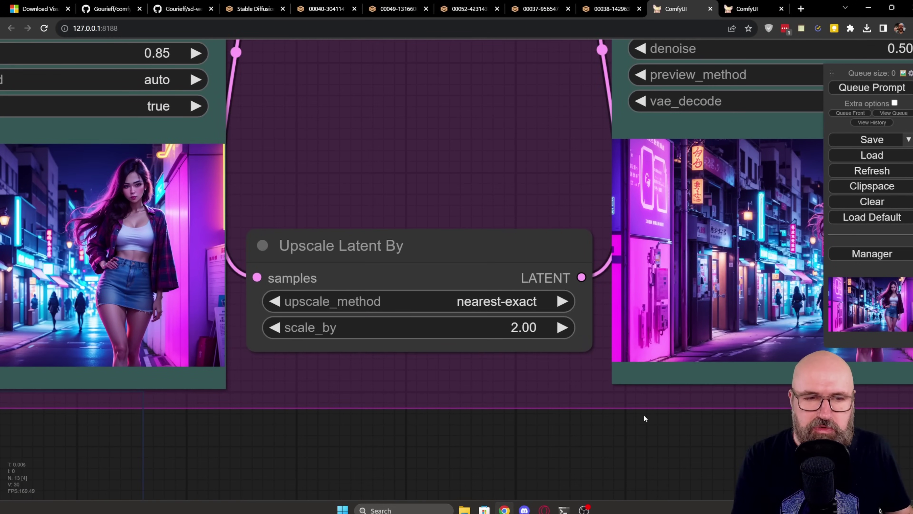
Step: Inspect the sampler's preview image, the Face Detailer stage and the Upscale + Sharpen group
left_click_drag(645, 419, 435, 428)
scroll(465, 295, "up", 3)
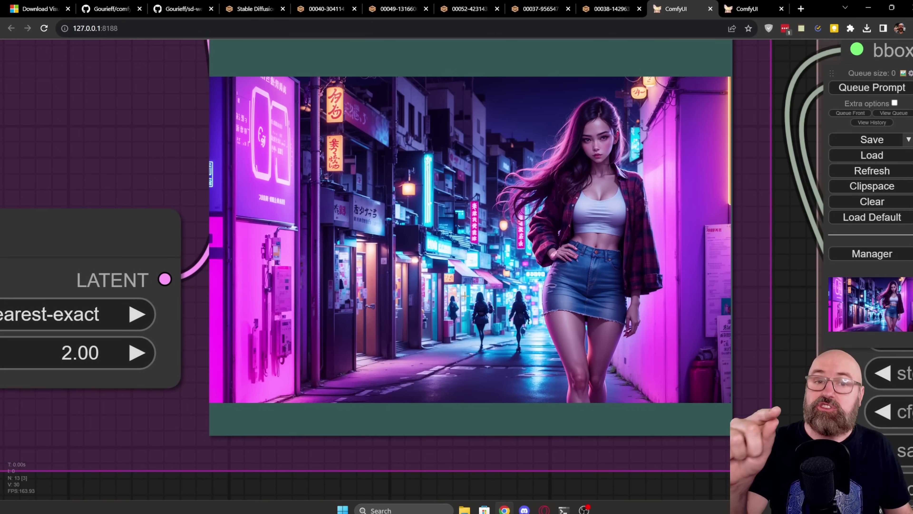
scroll(496, 313, "down", 10)
scroll(493, 290, "down", 5)
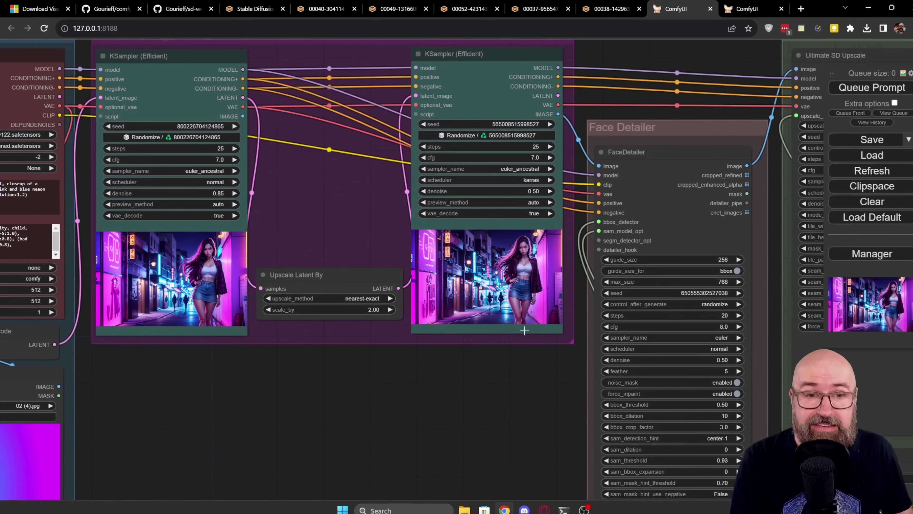
scroll(524, 331, "up", 5)
left_click_drag(619, 162, 557, 167)
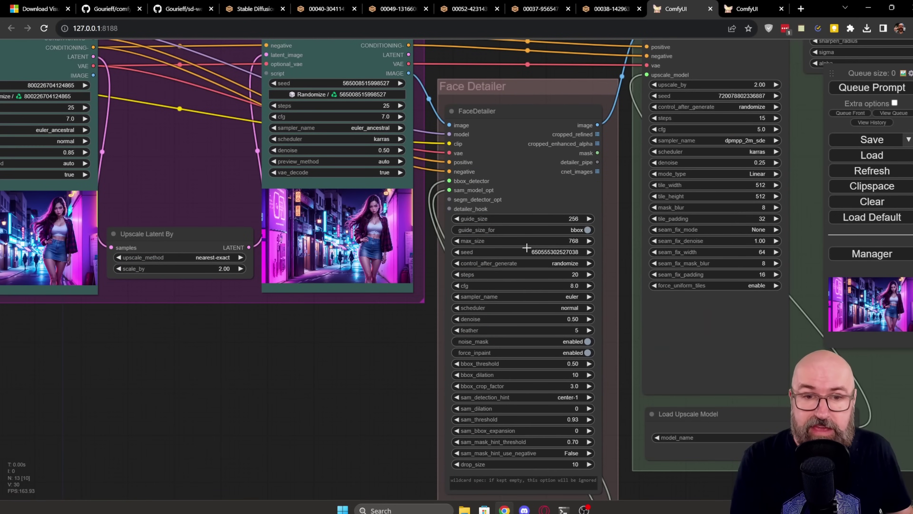
left_click_drag(620, 196, 311, 256)
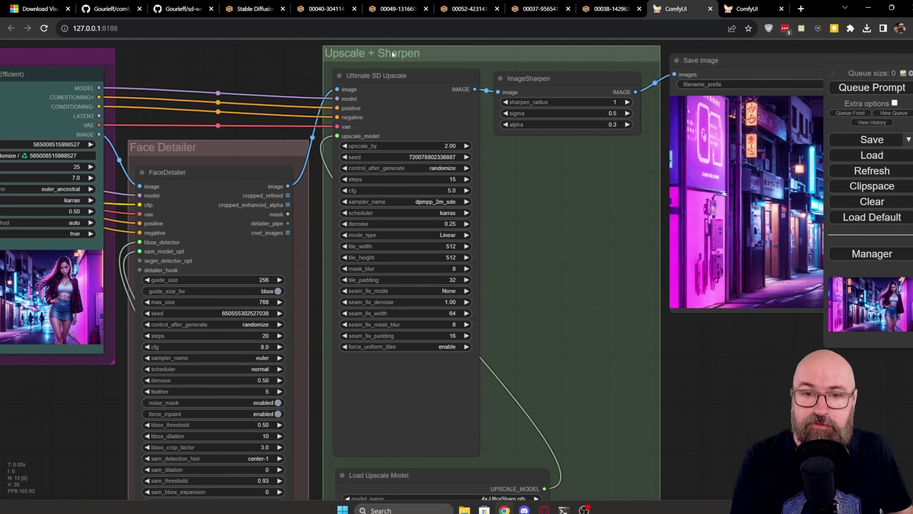
Step: Zoom in on the saved final image and look across it
left_click_drag(551, 241, 505, 239)
scroll(463, 332, "up", 5)
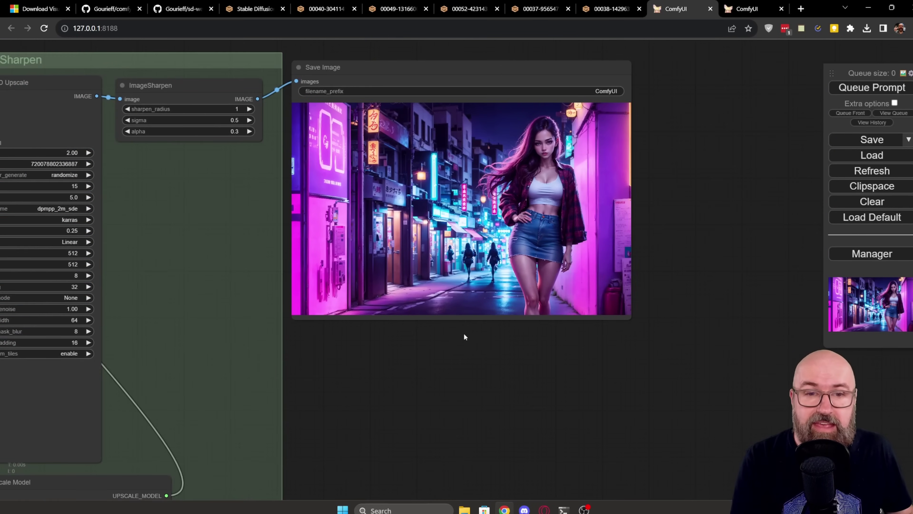
scroll(537, 145, "up", 15)
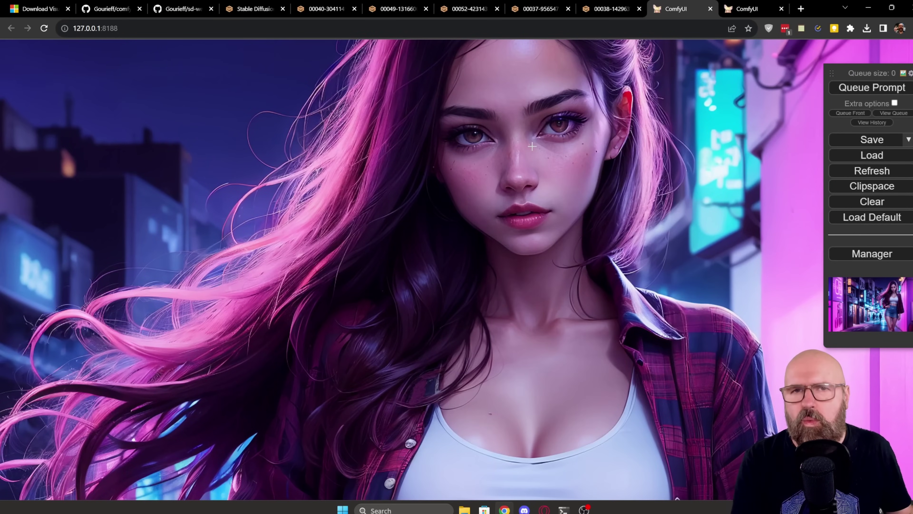
scroll(470, 195, "down", 7)
scroll(386, 303, "down", 3)
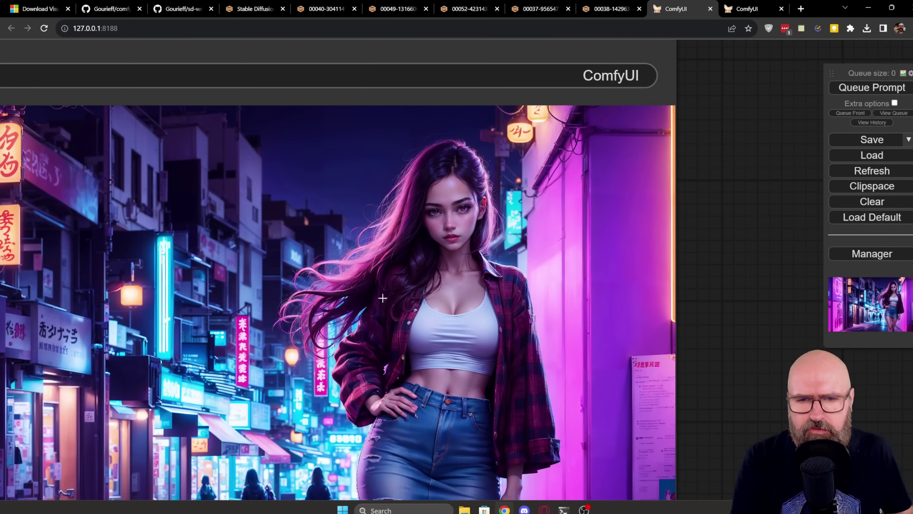
left_click_drag(327, 358, 452, 304)
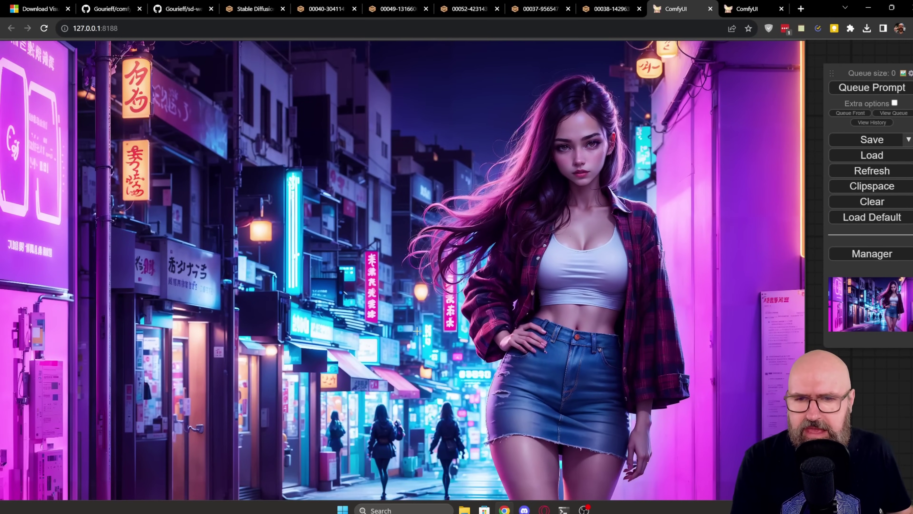
scroll(416, 331, "down", 4)
left_click_drag(416, 331, 359, 274)
scroll(346, 277, "up", 4)
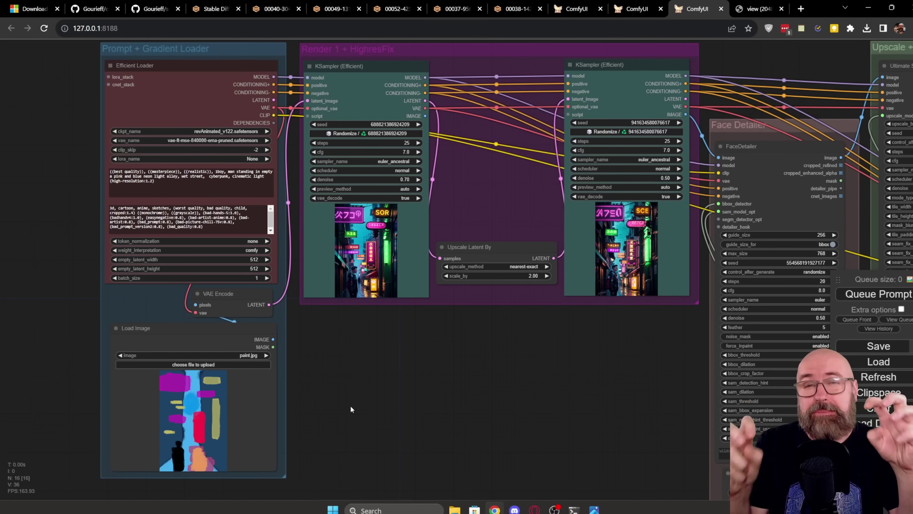
scroll(331, 406, "up", 10)
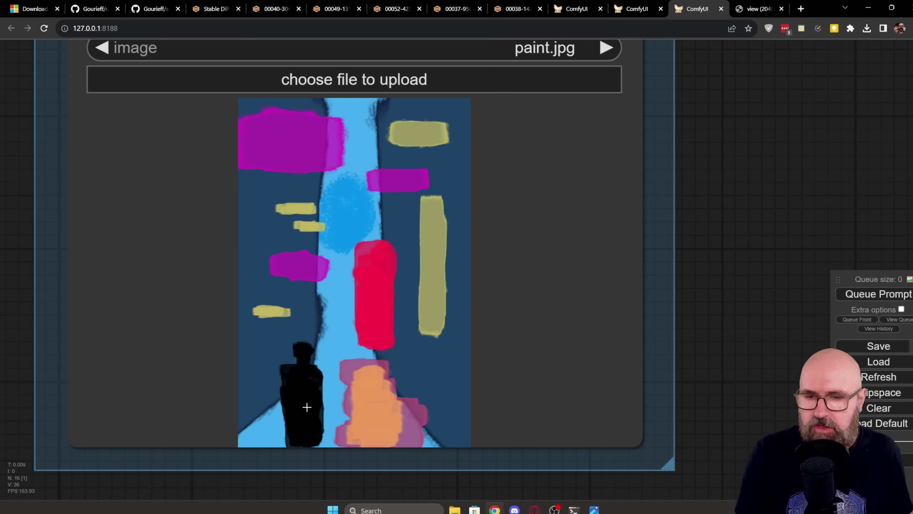
scroll(304, 416, "up", 5)
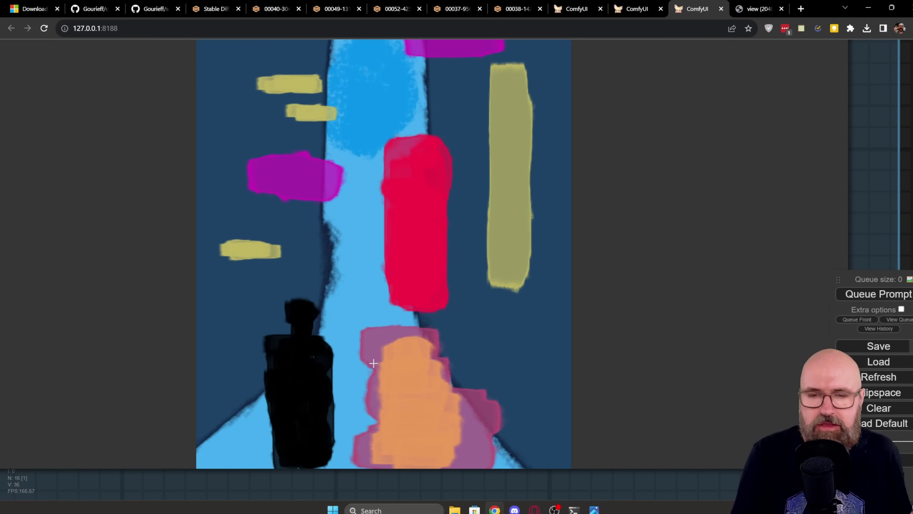
scroll(351, 378, "down", 10)
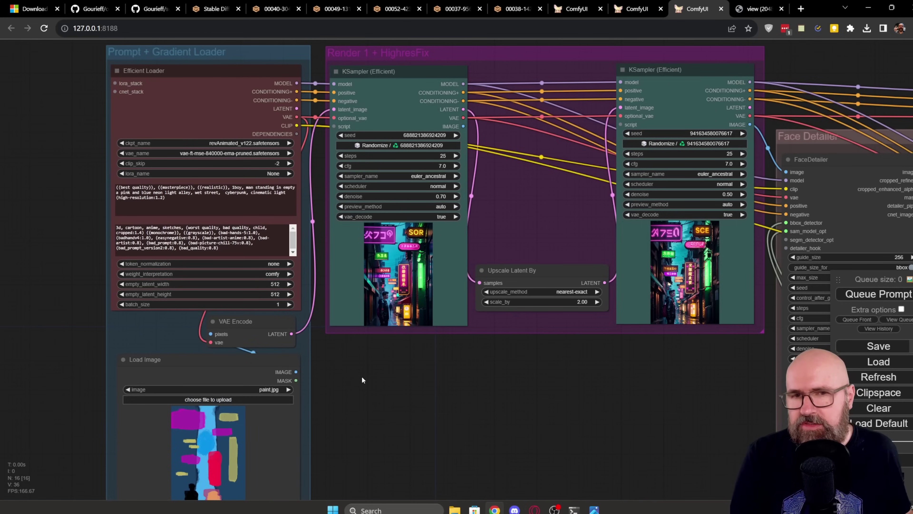
scroll(362, 377, "up", 3)
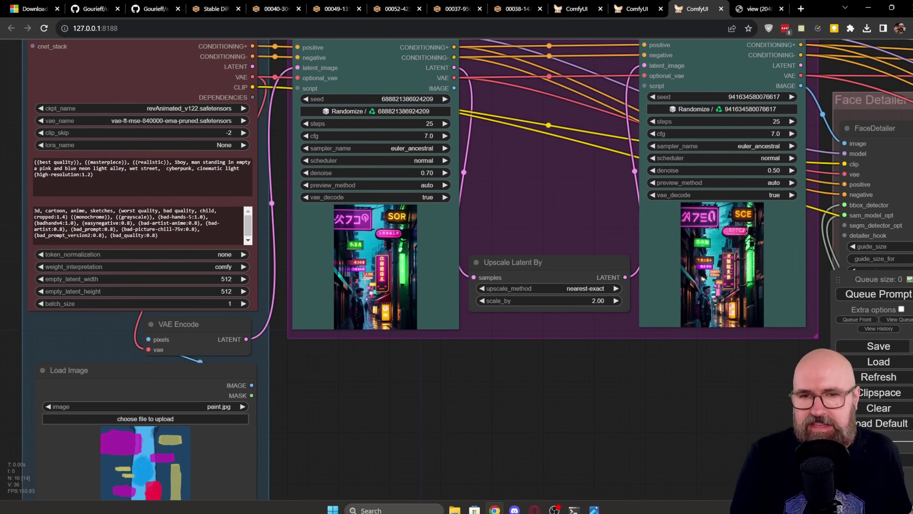
scroll(559, 287, "up", 8)
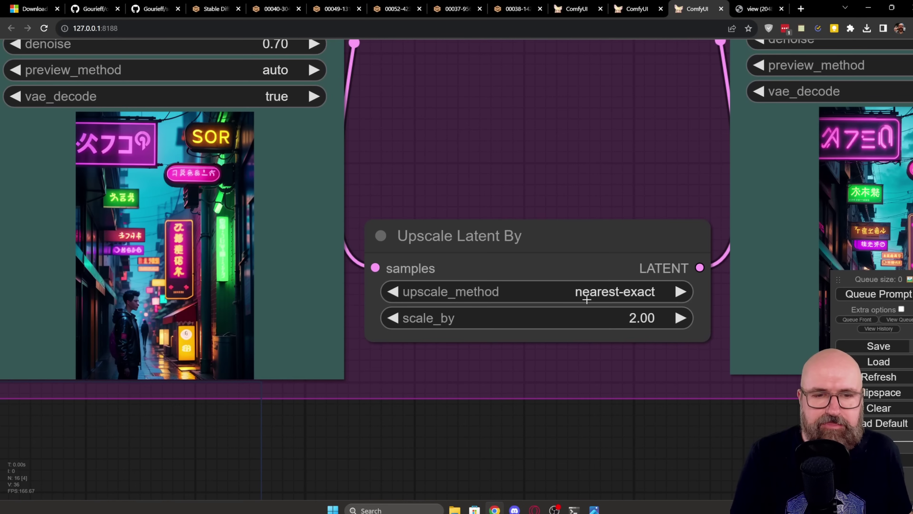
scroll(586, 299, "down", 14)
scroll(582, 396, "up", 6)
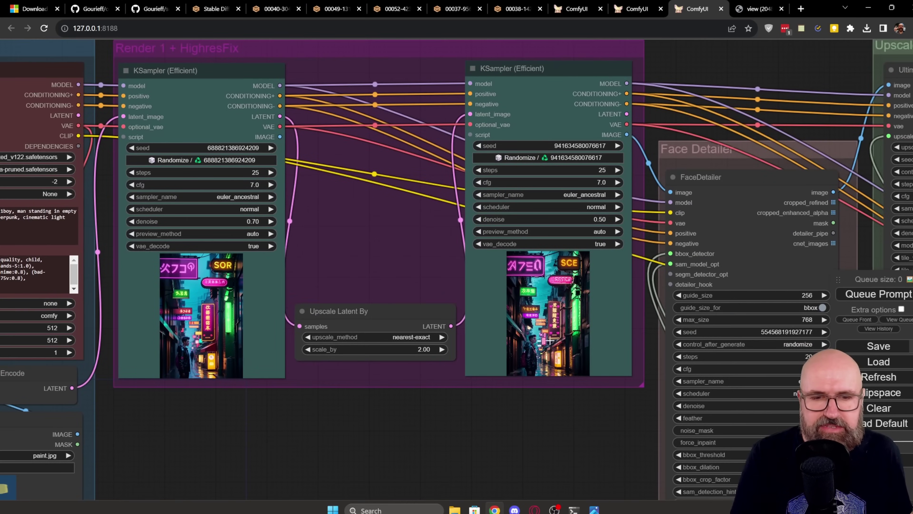
scroll(160, 360, "up", 10)
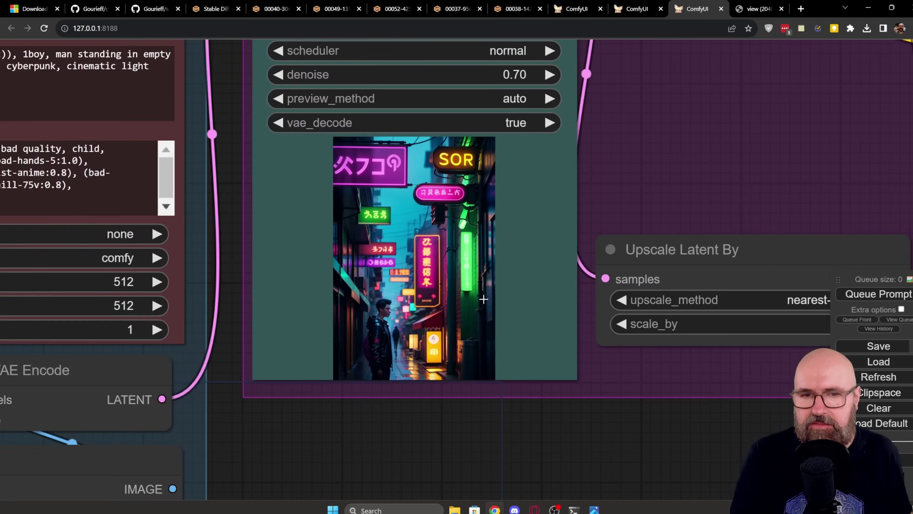
left_click_drag(636, 315, 115, 315)
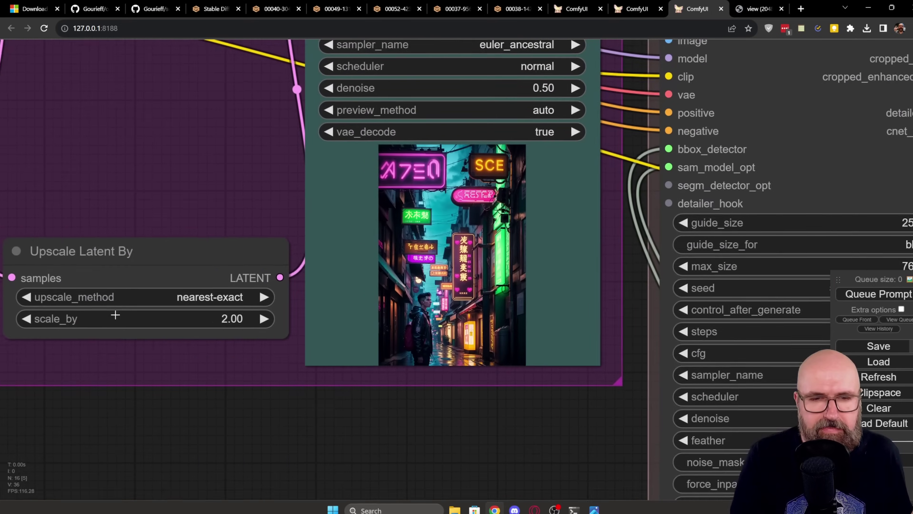
scroll(453, 284, "up", 10)
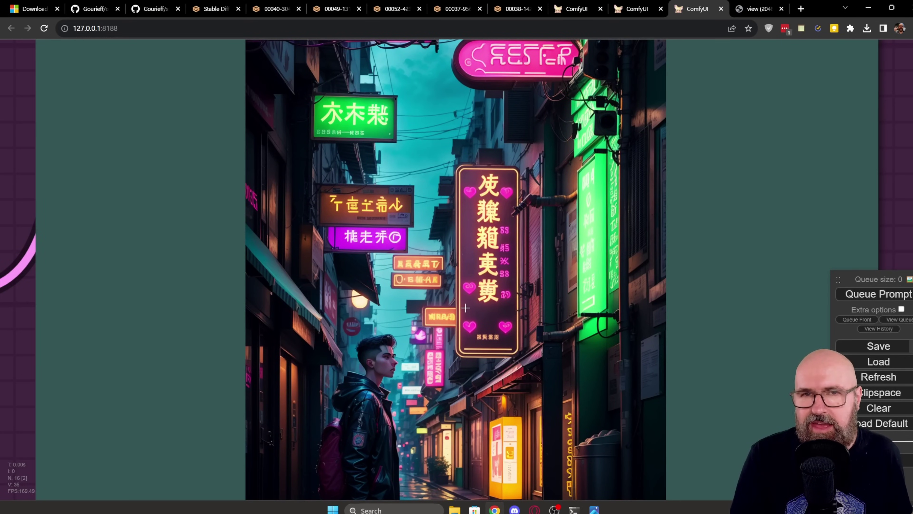
scroll(466, 306, "down", 10)
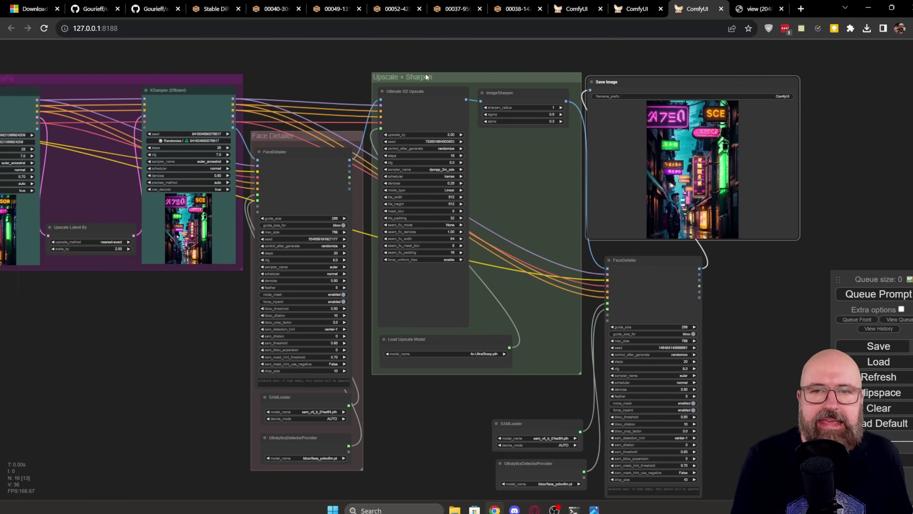
scroll(720, 386, "up", 9)
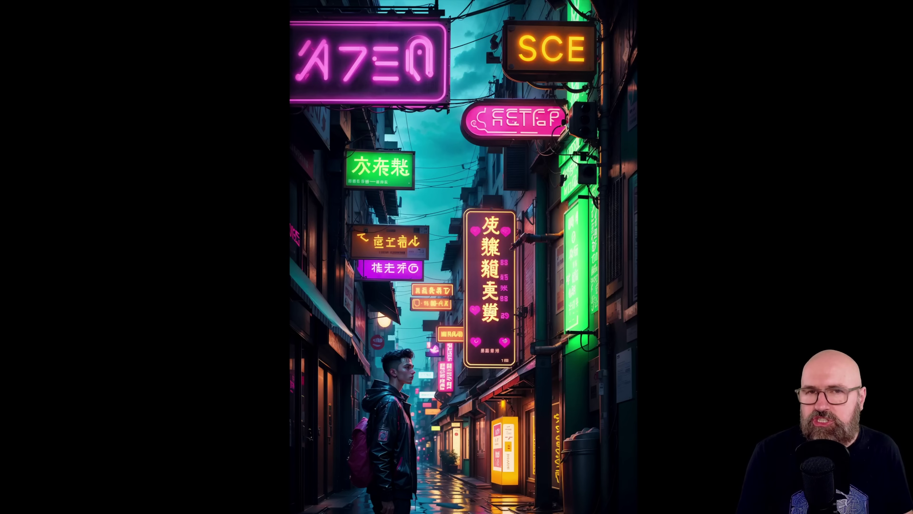
scroll(459, 419, "up", 5)
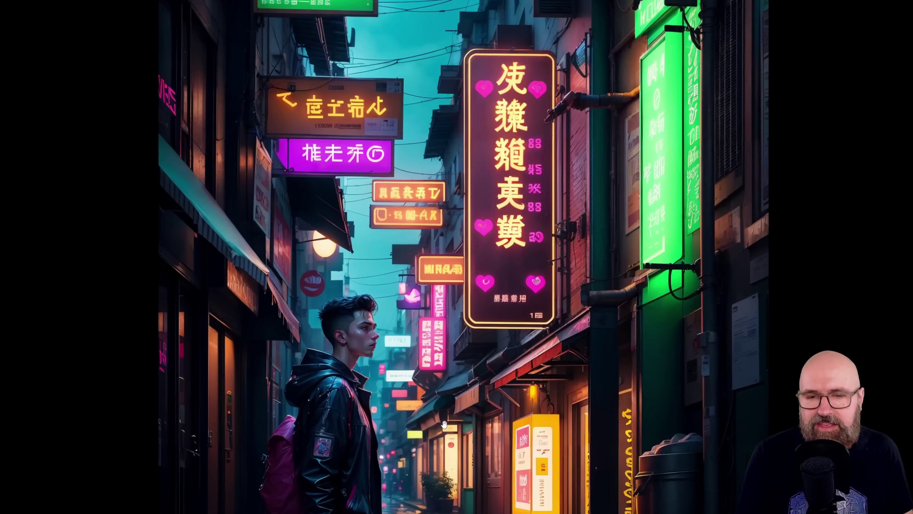